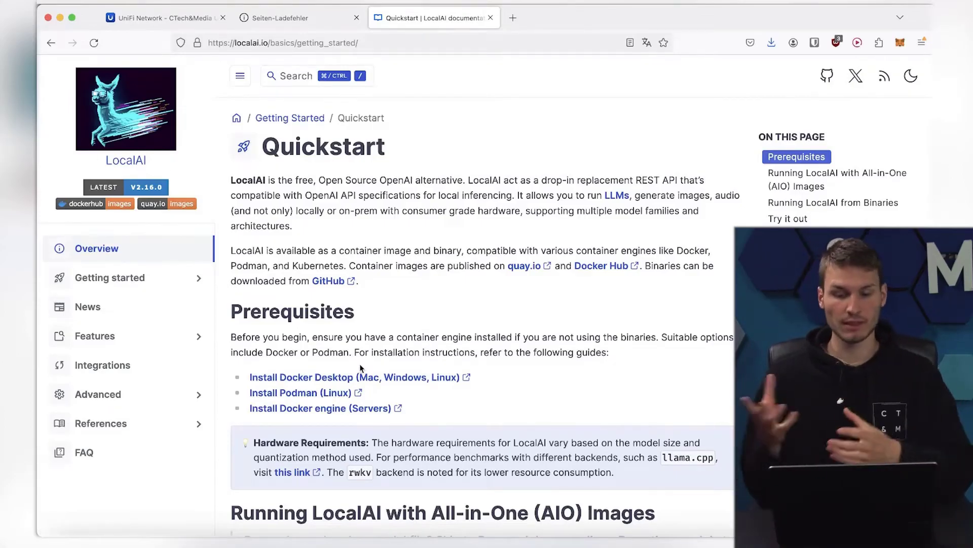
- Scroll the Quickstart down to the 'Running LocalAI with All-in-One (AIO) Images' section
scroll(360, 368, down, 3)
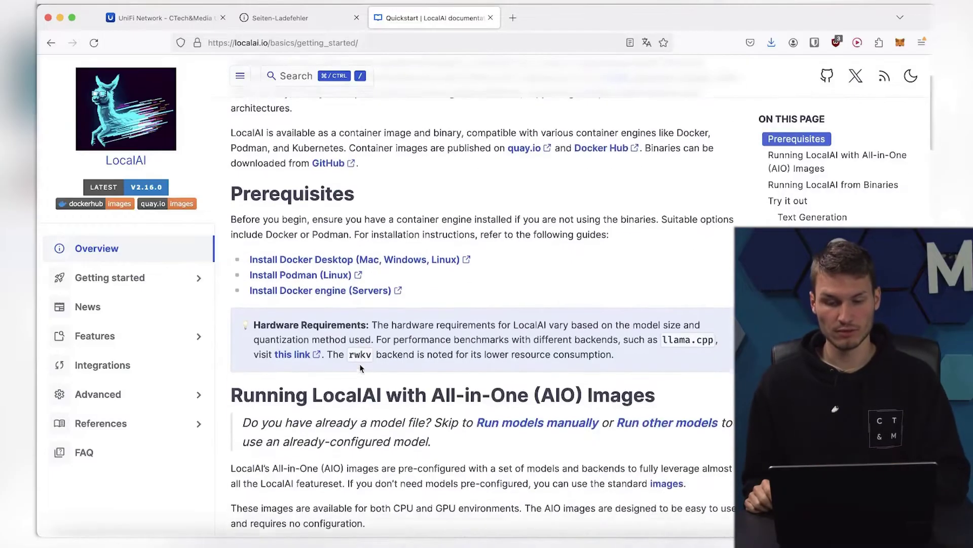
scroll(361, 367, up, 3)
scroll(547, 289, down, 1)
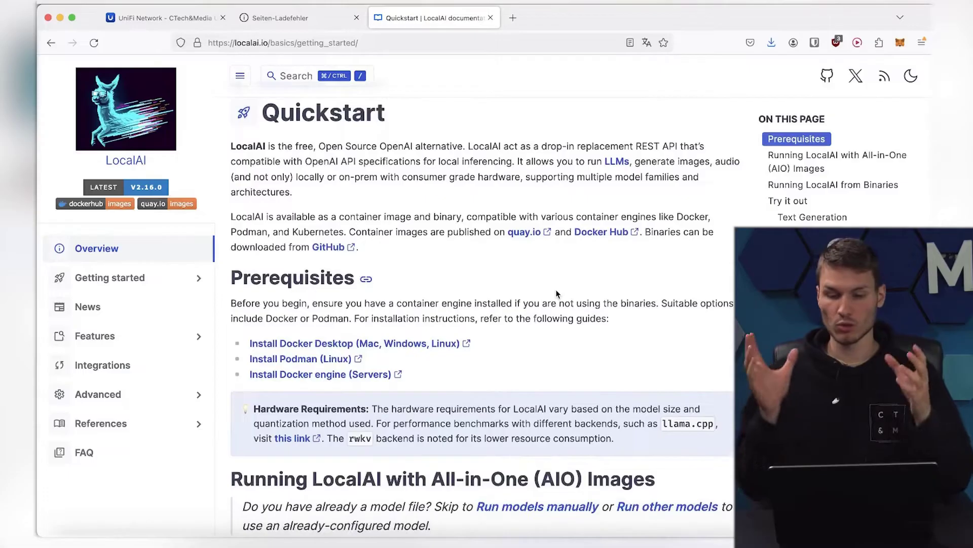
scroll(556, 294, down, 5)
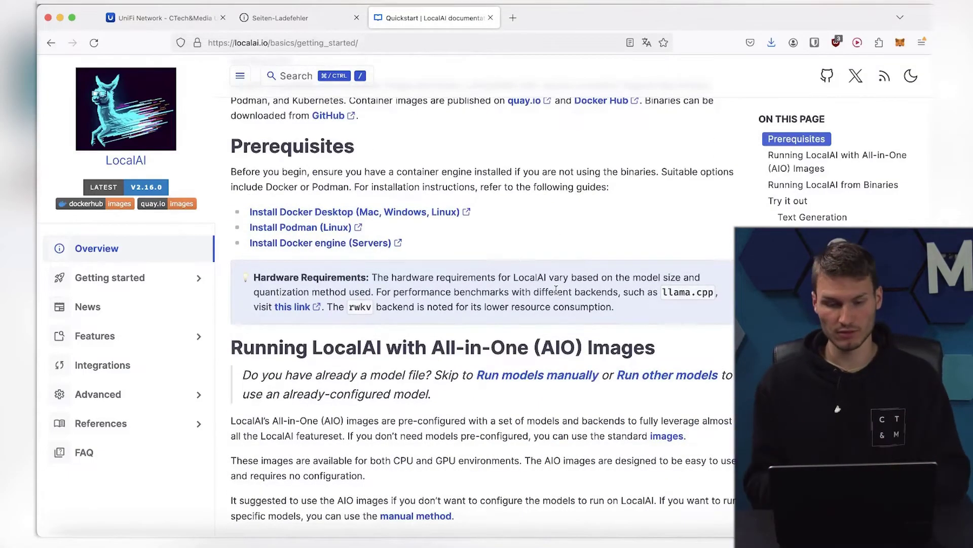
scroll(556, 292, down, 8)
scroll(440, 348, down, 6)
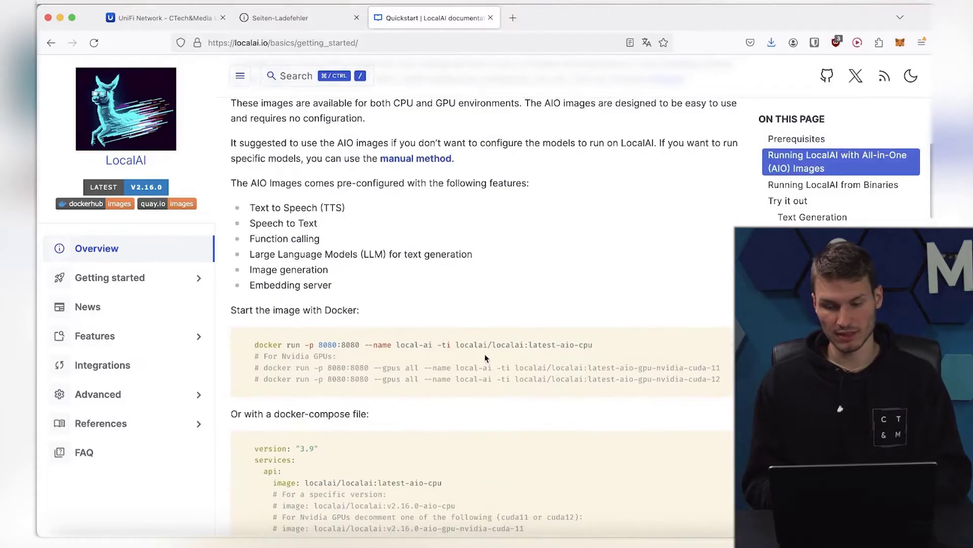
- Select and copy the CPU docker run command for localai/localai:latest-aio-cpu
drag(730, 371, 261, 372)
click(410, 367)
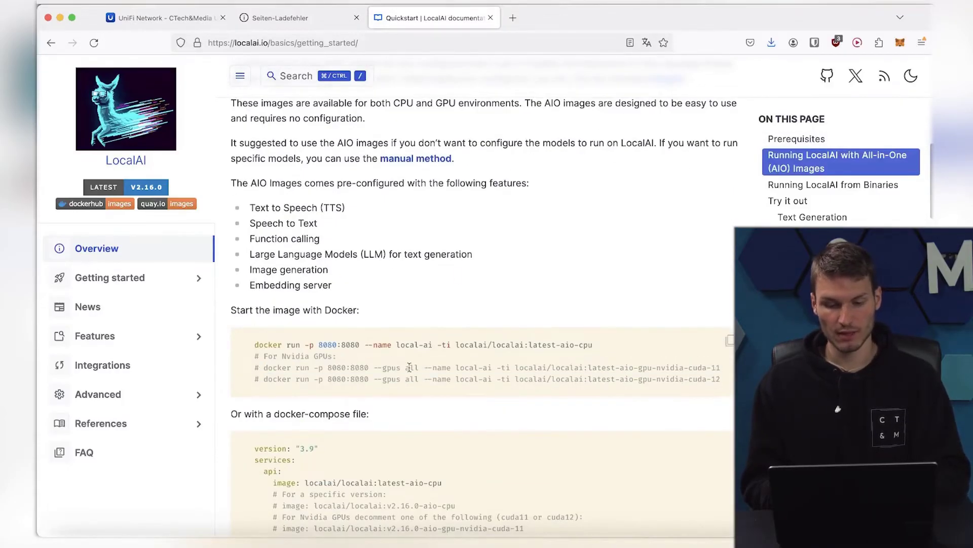
drag(470, 366, 323, 339)
key(super+c)
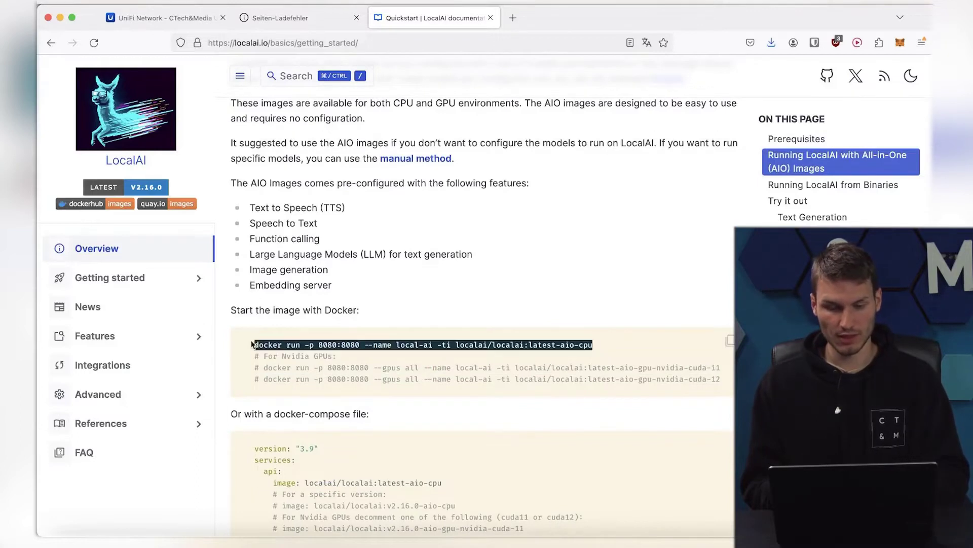
scroll(386, 340, down, 1)
scroll(496, 318, down, 4)
scroll(426, 496, down, 3)
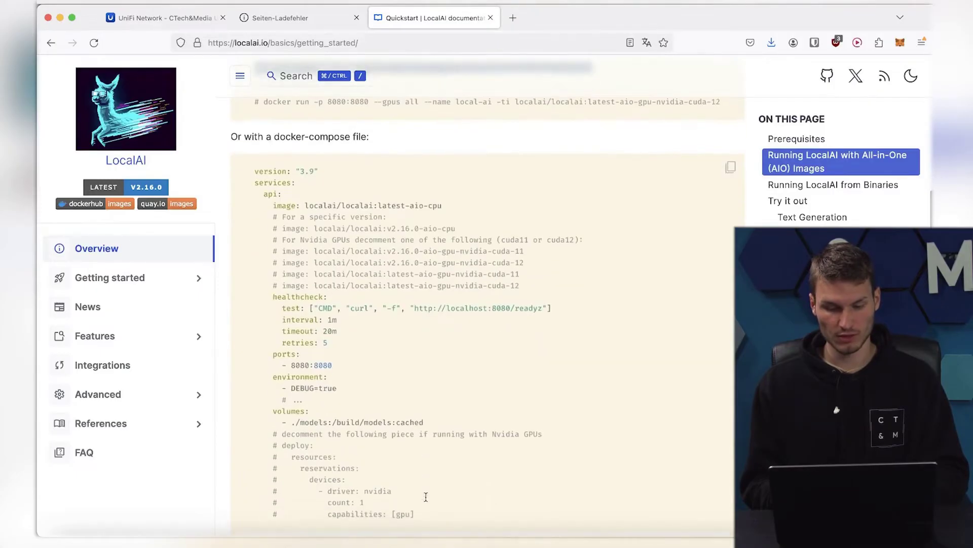
scroll(366, 423, up, 4)
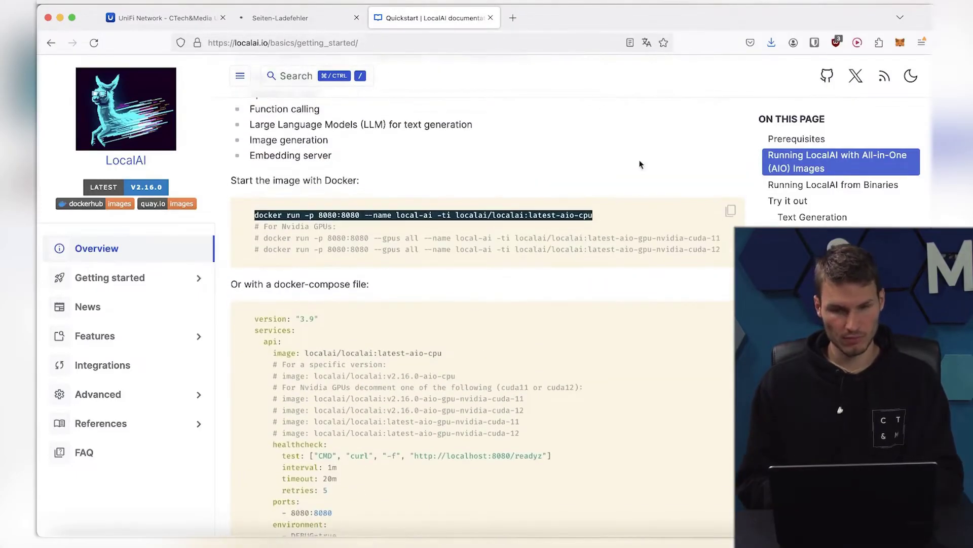
- Run the pasted latest-aio-cpu docker command in the SSH terminal, then return to the docs
key(super+Tab)
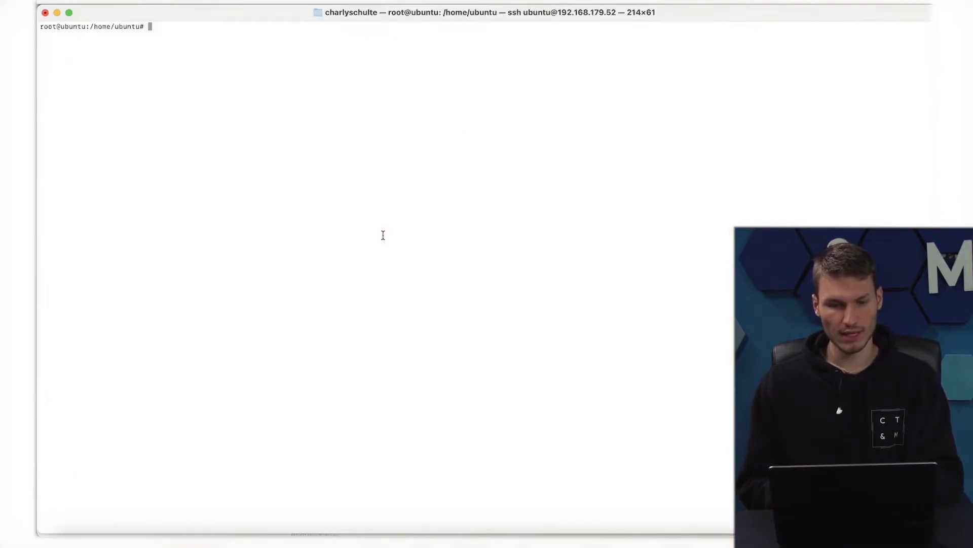
key(super+v)
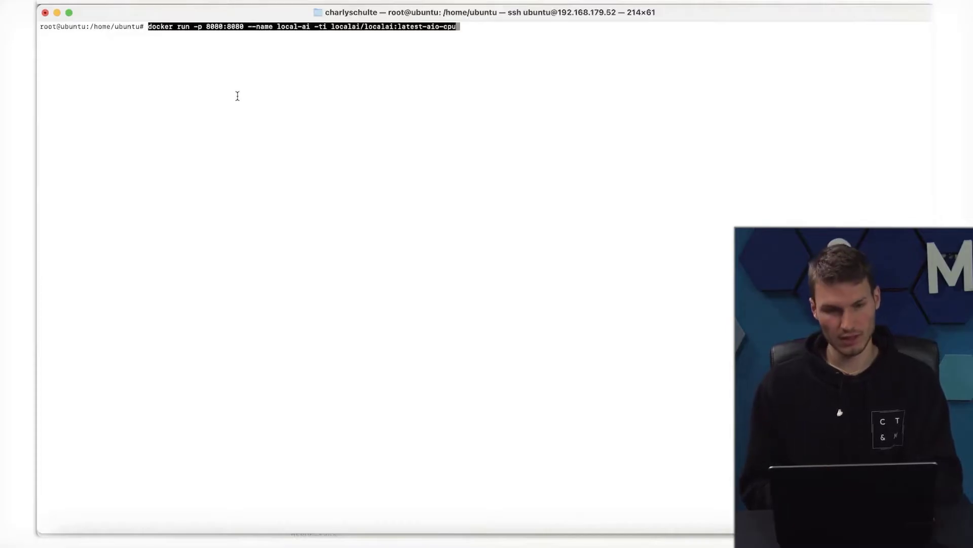
key(Return)
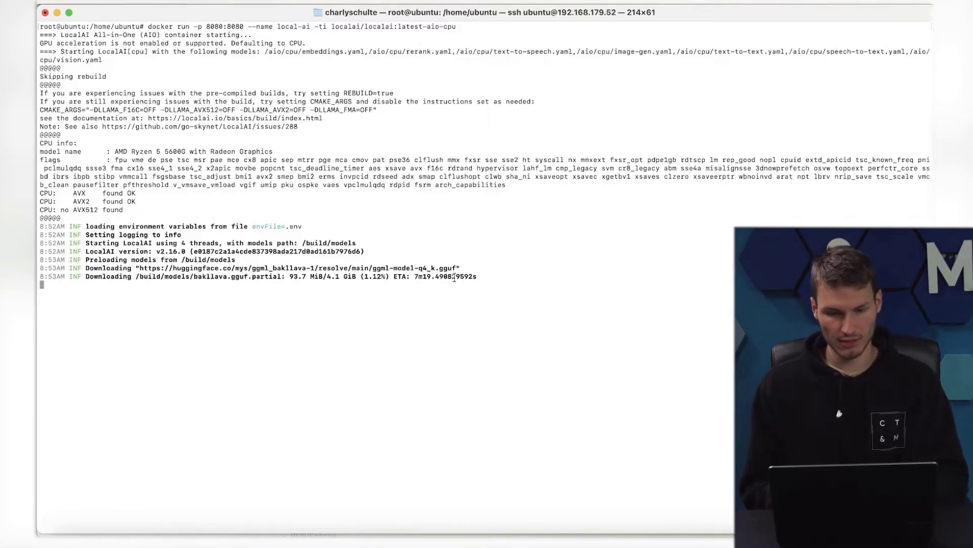
drag(286, 287, 167, 280)
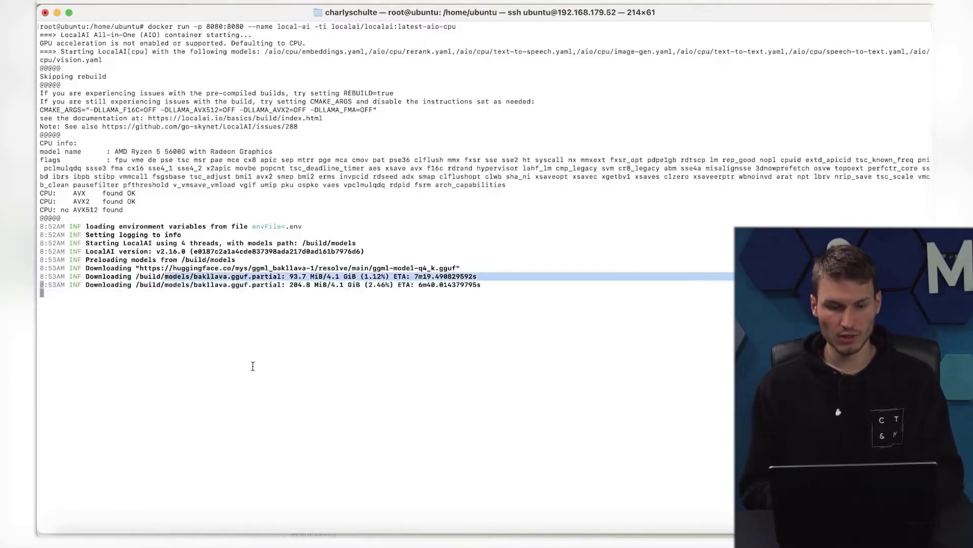
key(super+Tab)
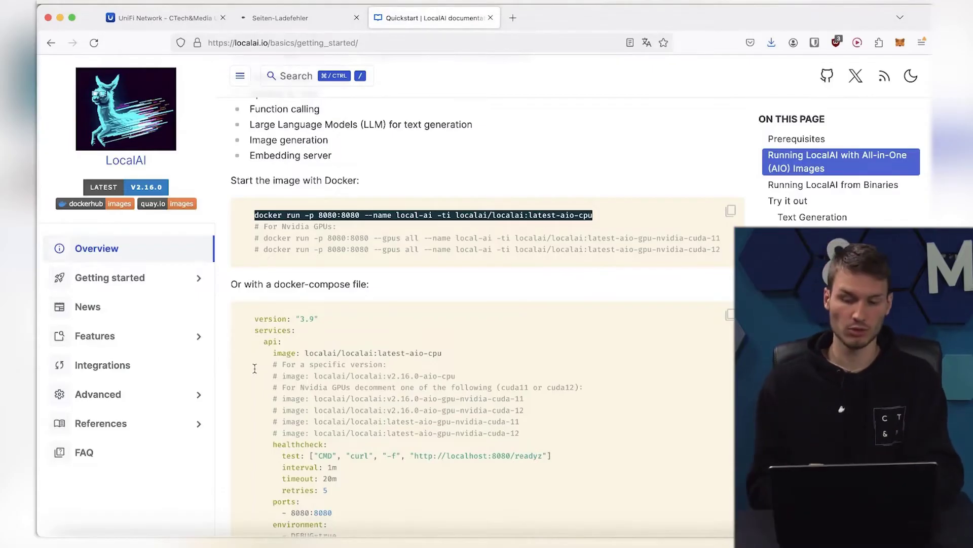
- Look over the docker-compose example in the LocalAI documentation
scroll(254, 367, down, 5)
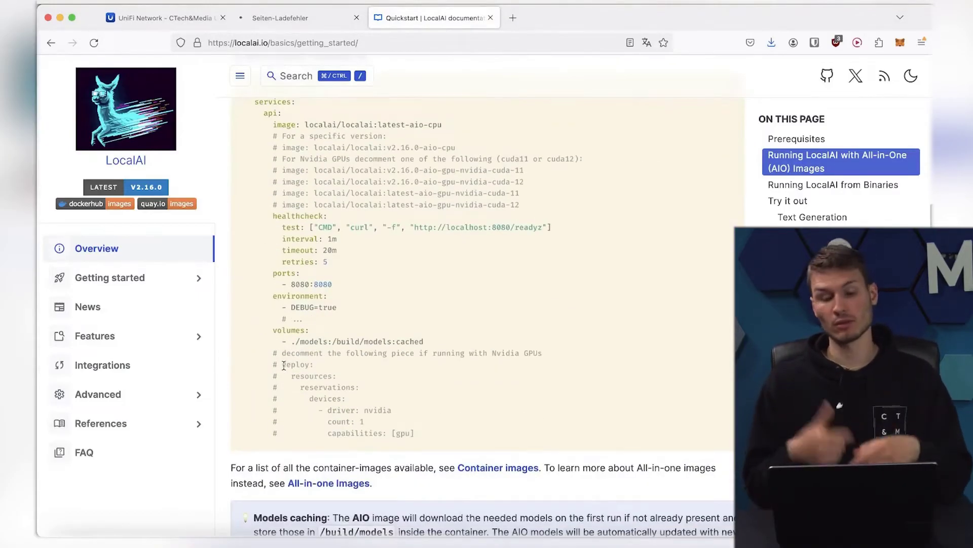
scroll(284, 365, up, 5)
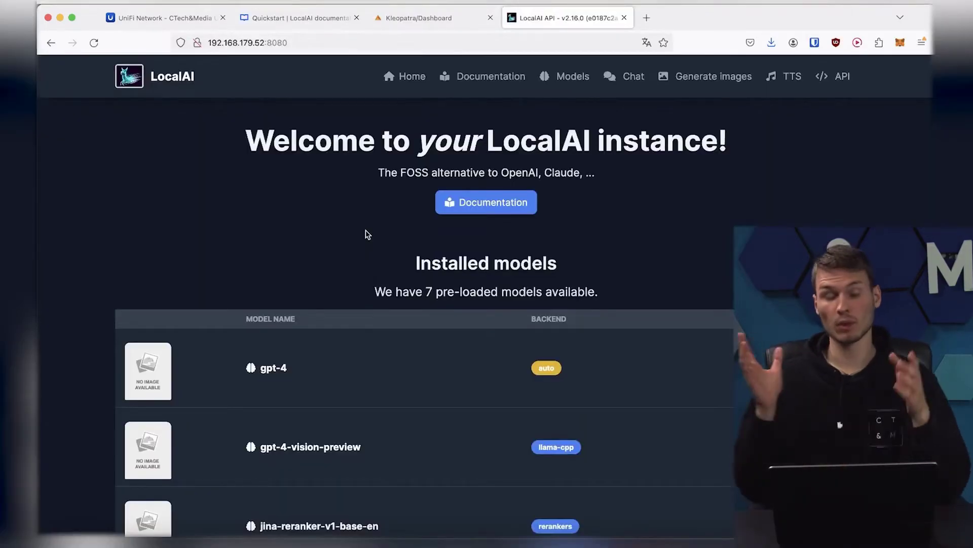
- Check the instance's port 8080 address and review the seven installed models
click(282, 44)
double_click(277, 42)
click(135, 221)
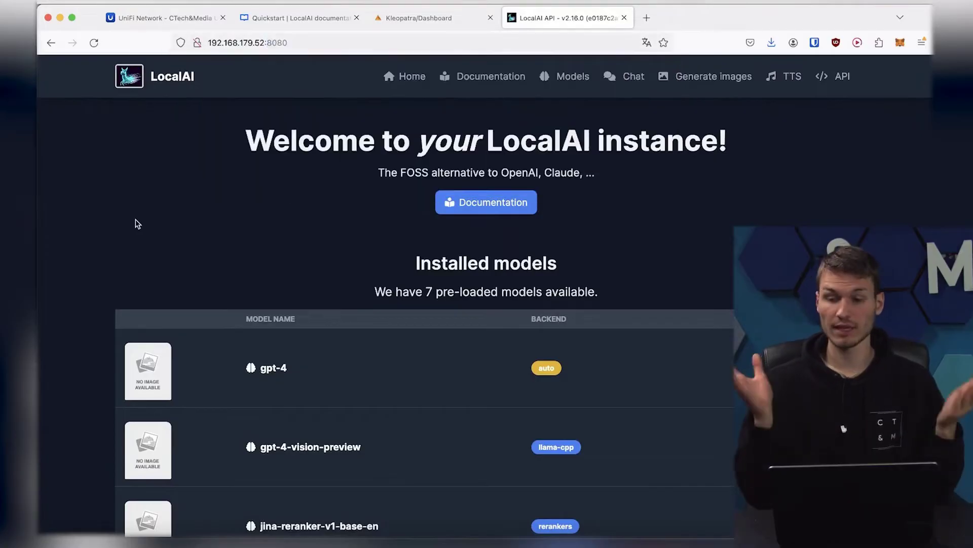
scroll(137, 223, down, 5)
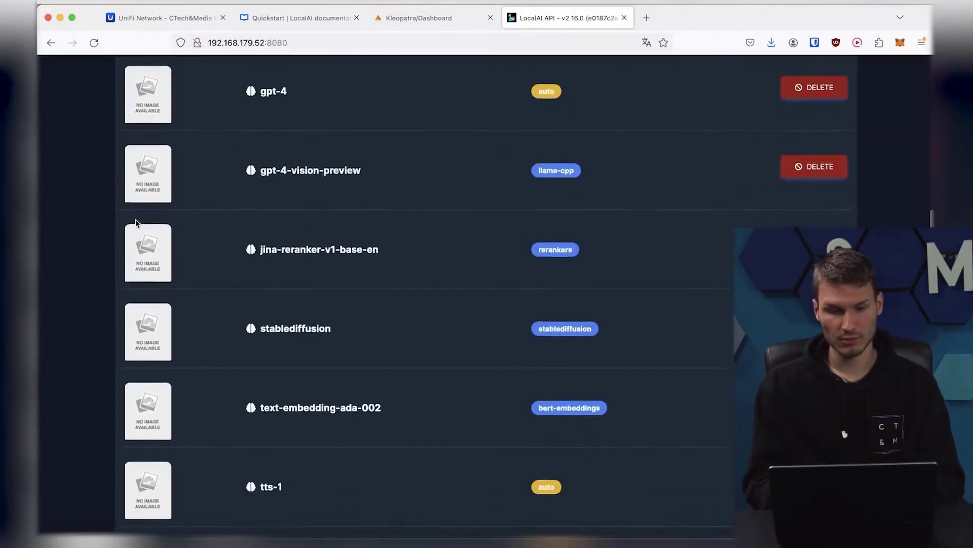
scroll(136, 223, up, 1)
scroll(365, 315, down, 4)
scroll(314, 450, up, 4)
scroll(379, 188, up, 1)
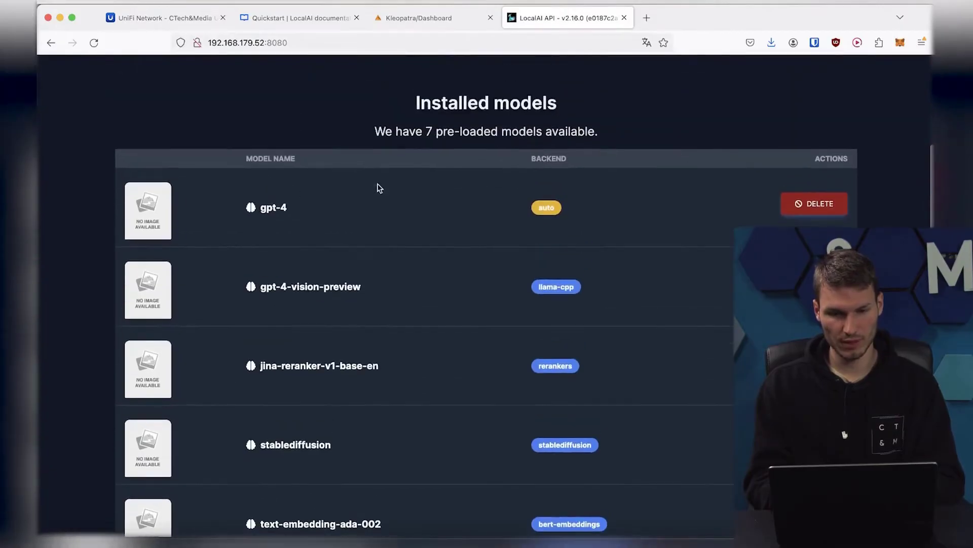
scroll(233, 464, down, 5)
scroll(232, 463, up, 7)
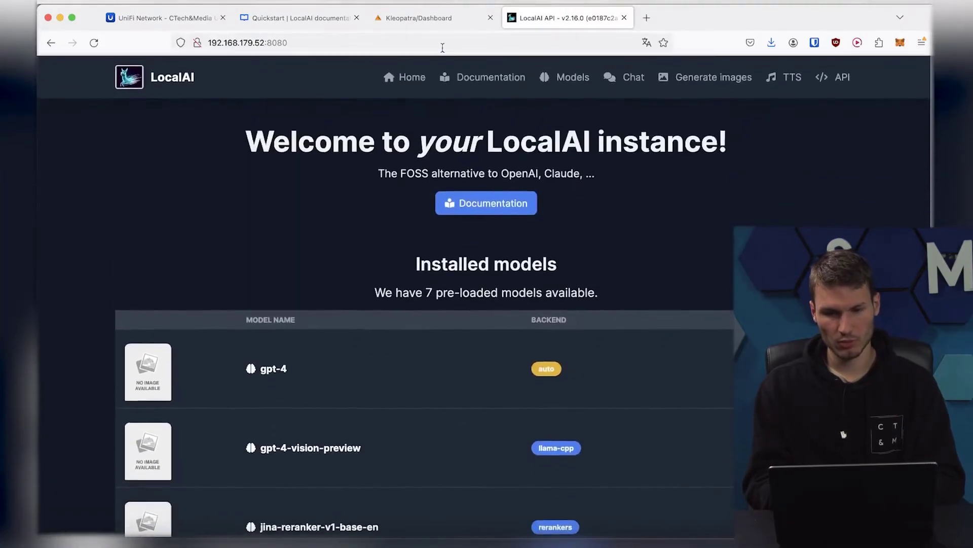
- Open the Models gallery and browse the 204 available models
click(578, 88)
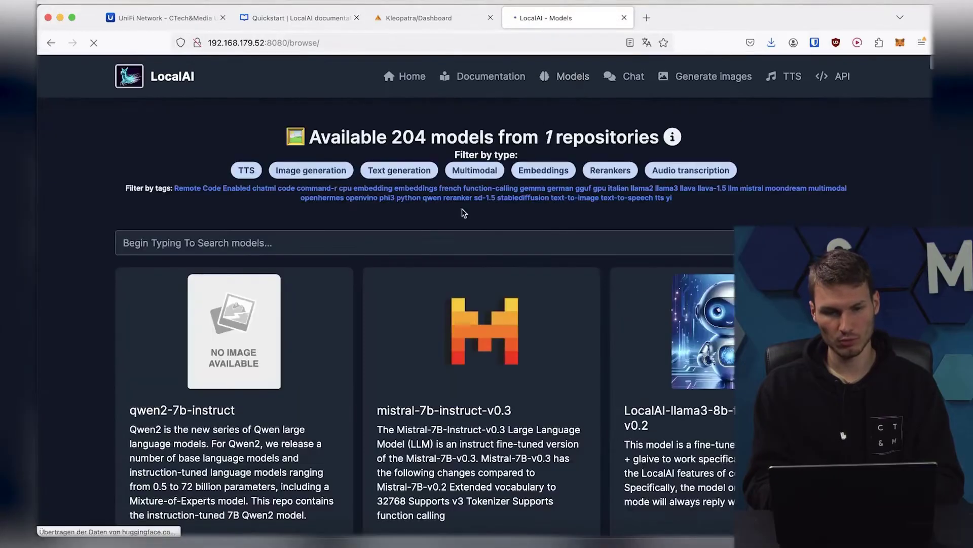
scroll(420, 370, down, 10)
scroll(421, 369, down, 3)
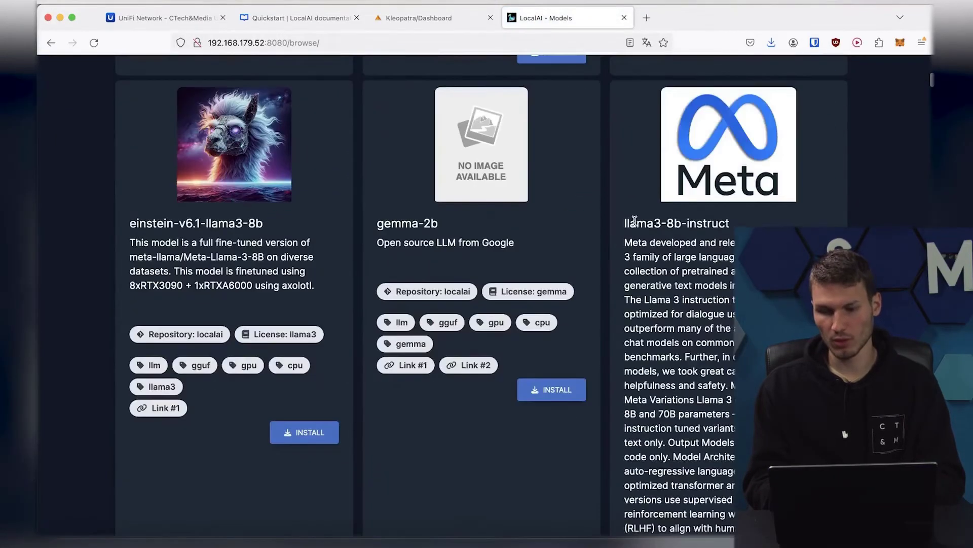
drag(664, 226, 738, 285)
scroll(724, 289, down, 3)
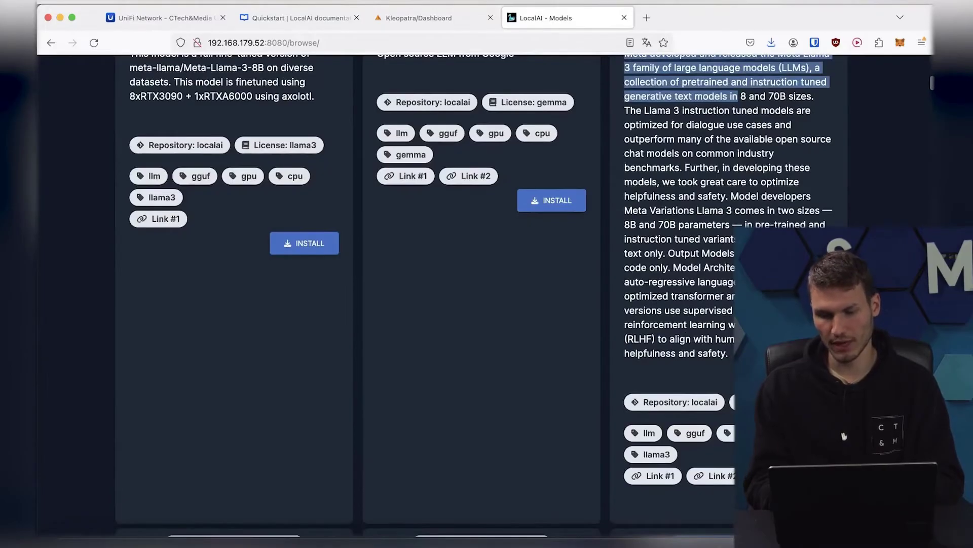
scroll(488, 140, up, 15)
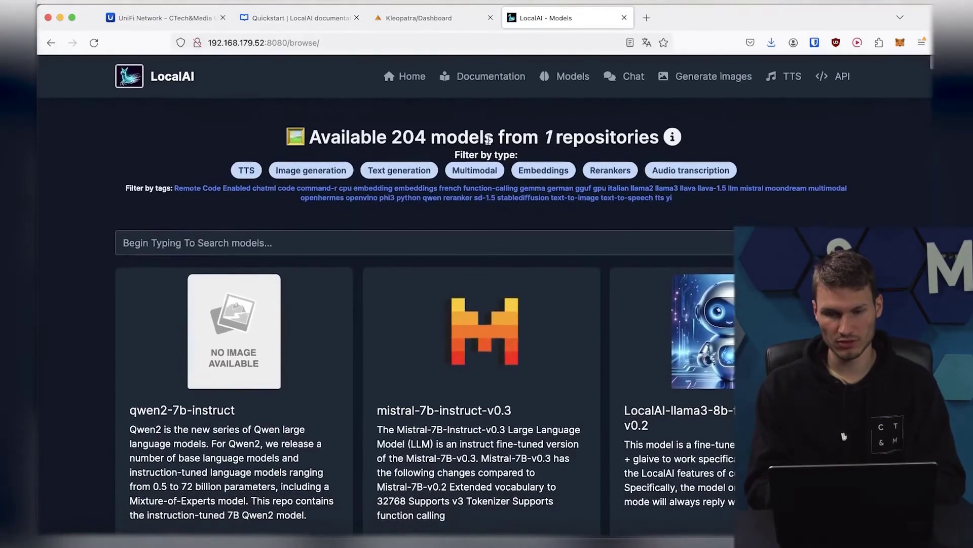
- Visit the text-to-image and text-to-speech pages, then open the chat, declining password saving
click(712, 83)
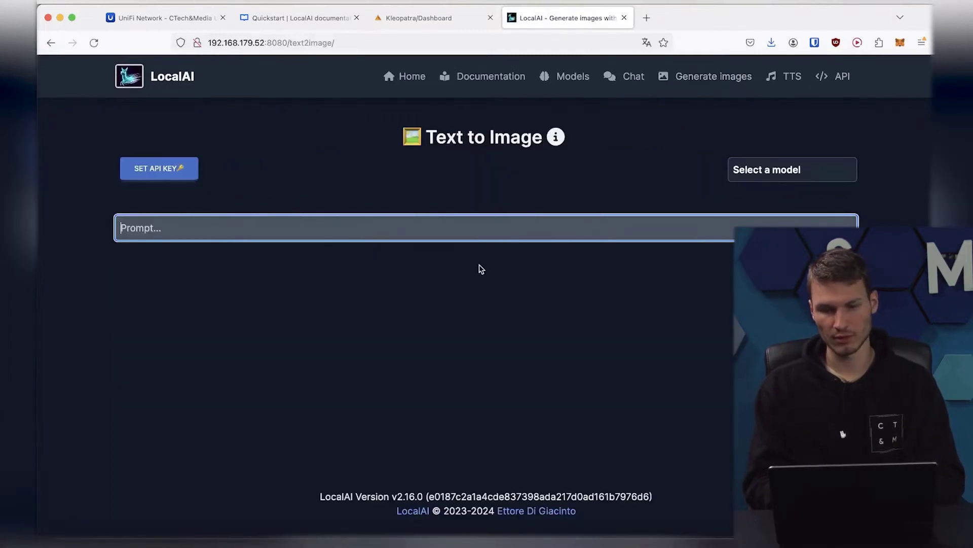
click(781, 83)
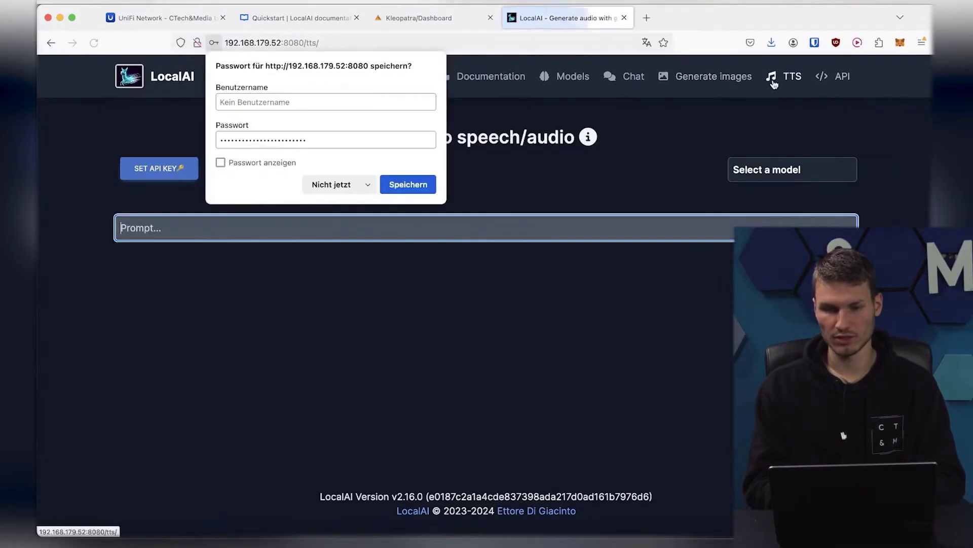
click(330, 184)
click(626, 77)
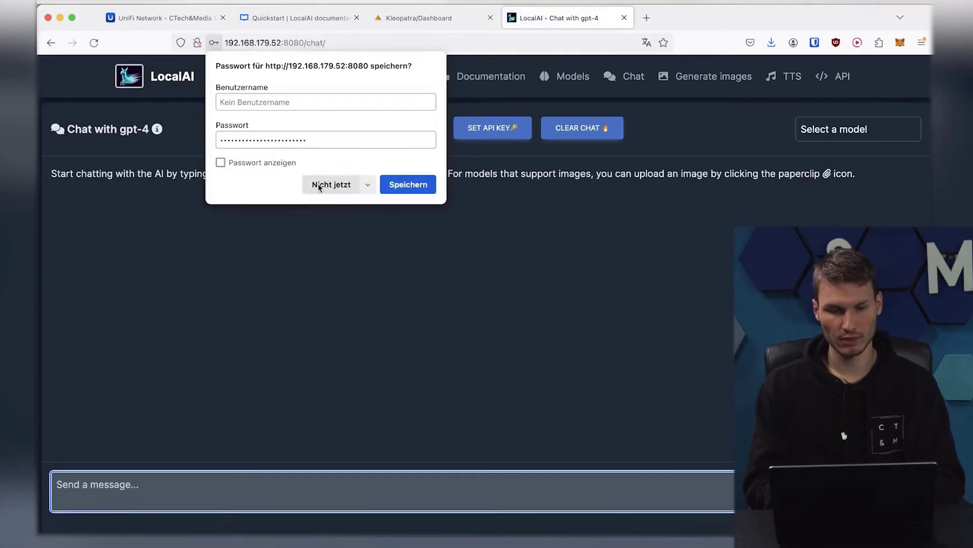
click(327, 183)
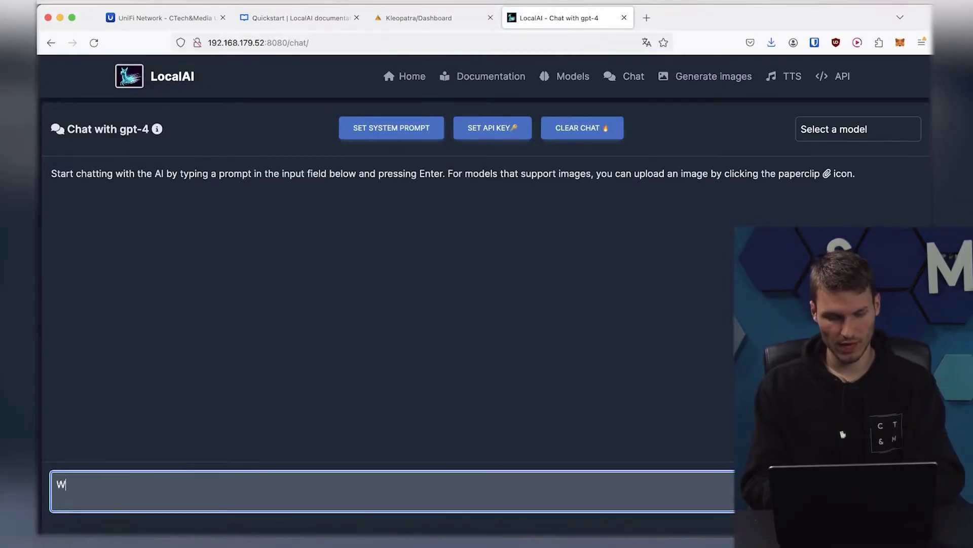
- Send 'Wie geht es dir' to gpt-4 and switch to the server dashboard
text(dir)
key(Return)
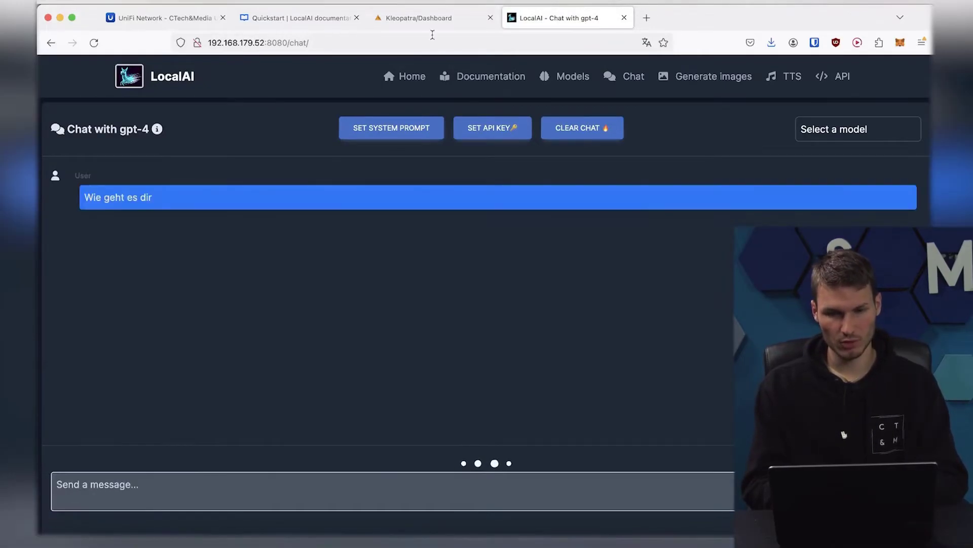
click(429, 20)
scroll(243, 284, up, 2)
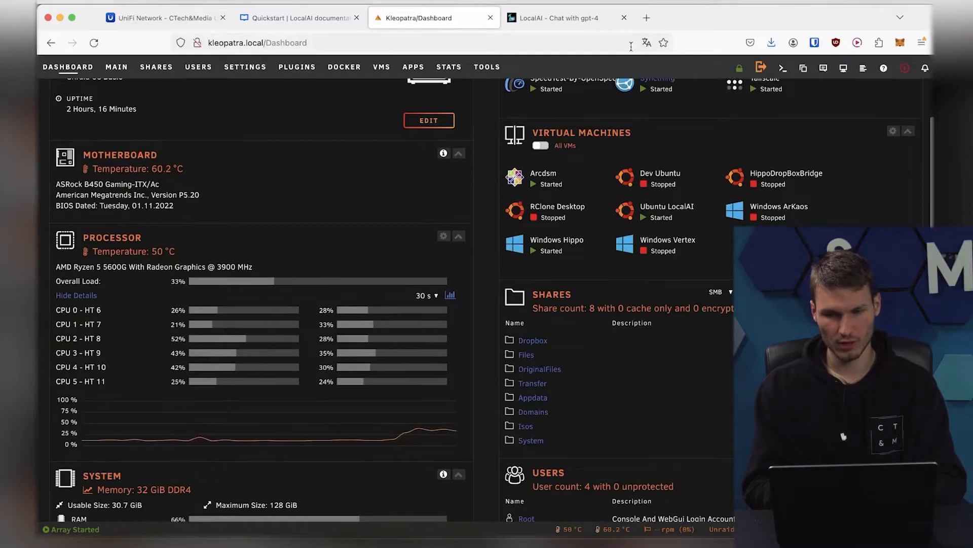
- Alternate between the server CPU load and the LocalAI chat, ending on gpt-4's German reply
click(571, 27)
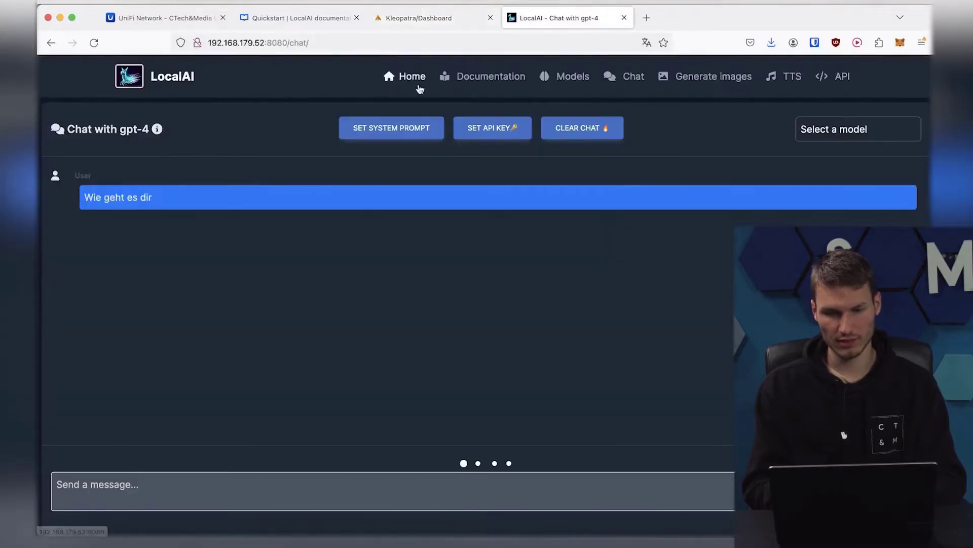
click(422, 21)
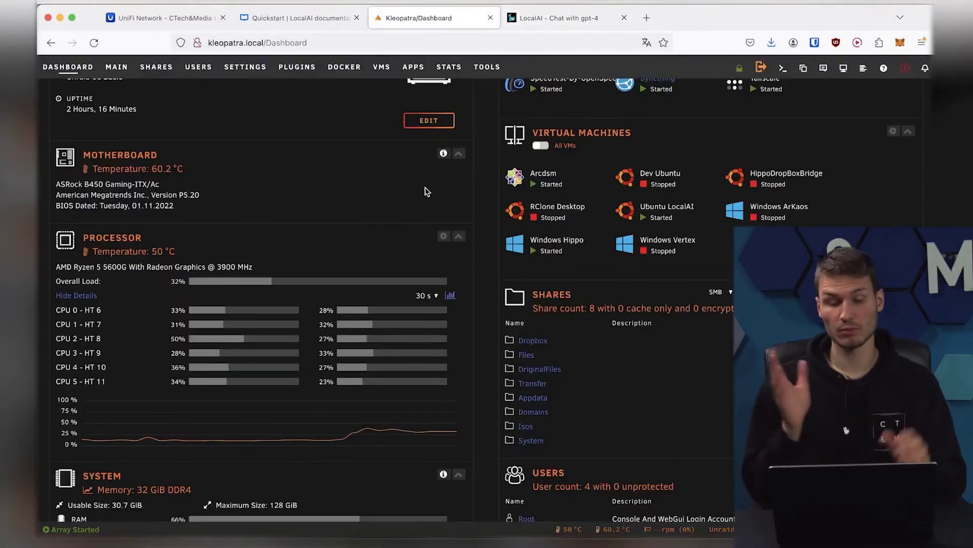
click(552, 23)
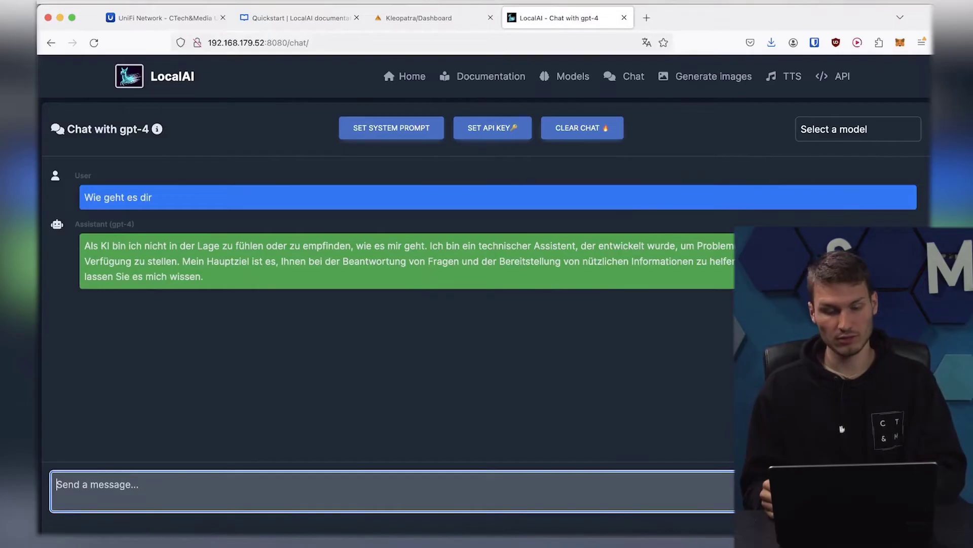
- Open the Select a model dropdown to view the available models
click(831, 130)
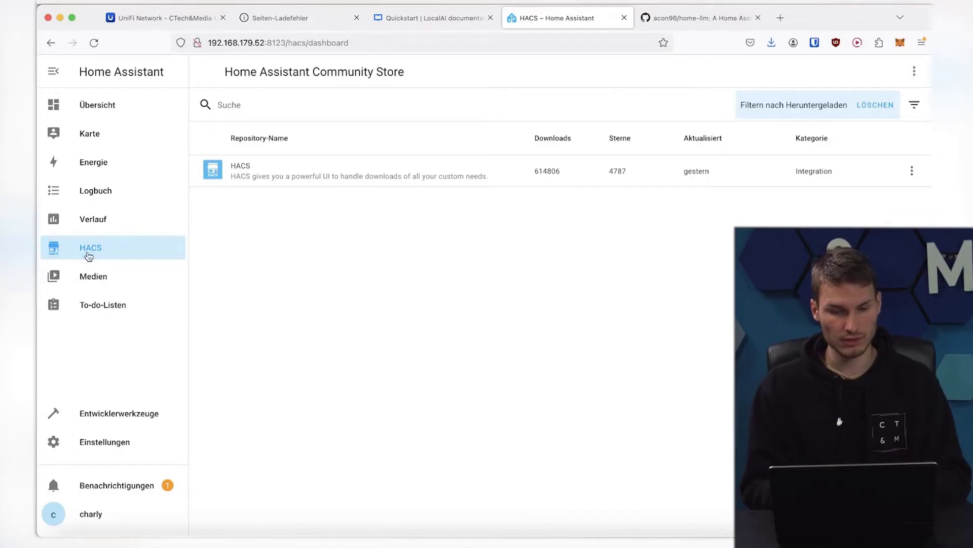
- Register the acon96/home-llm GitHub repository in HACS as a custom Integration repository
click(914, 73)
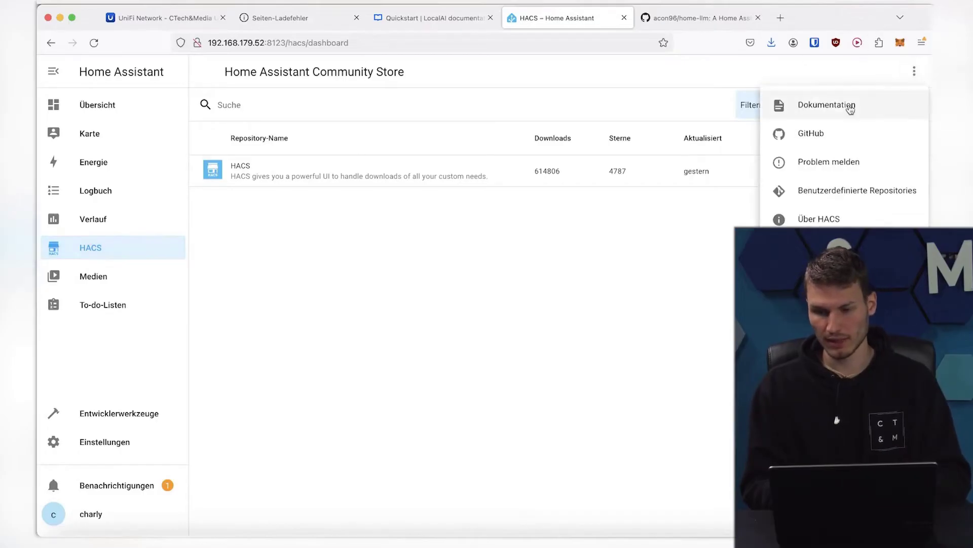
click(862, 196)
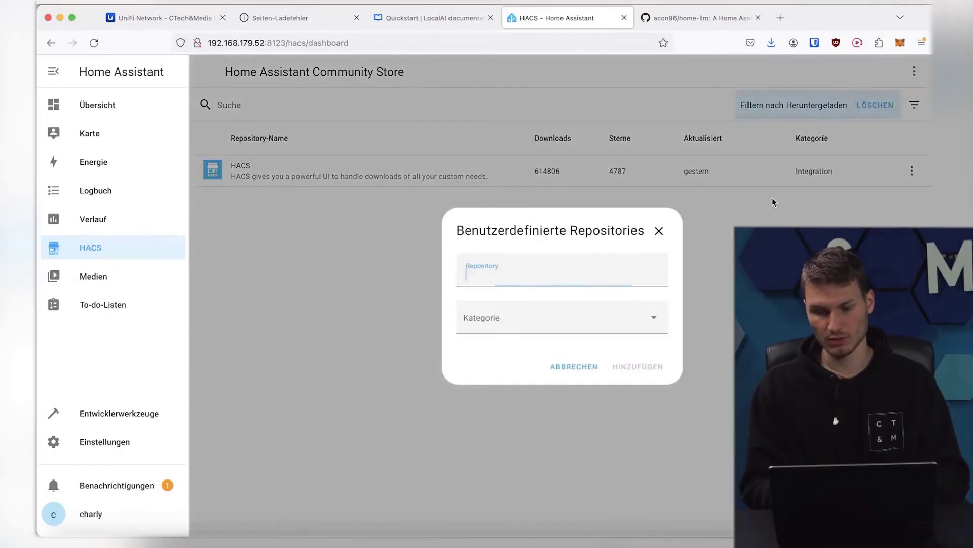
text(https://github.com/acon96/home-llm)
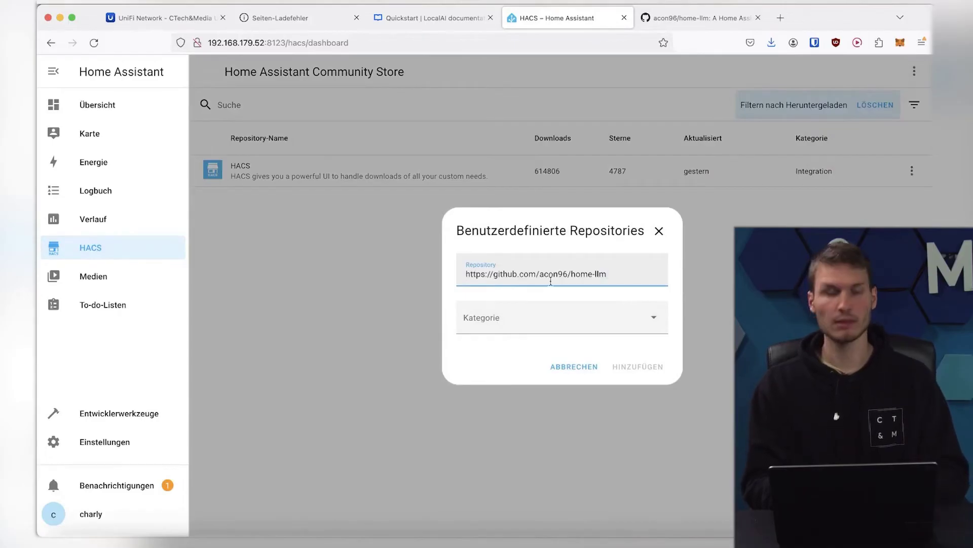
click(474, 330)
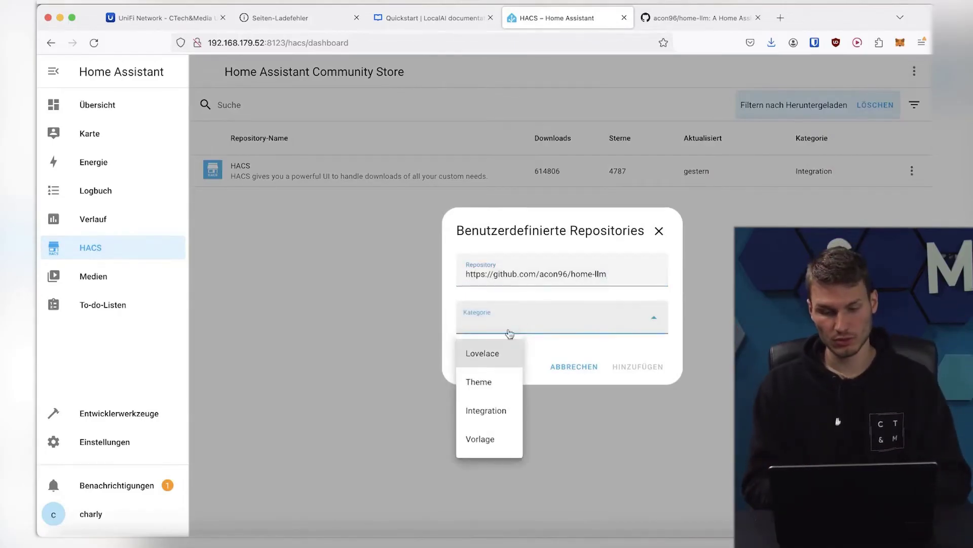
click(478, 409)
click(640, 367)
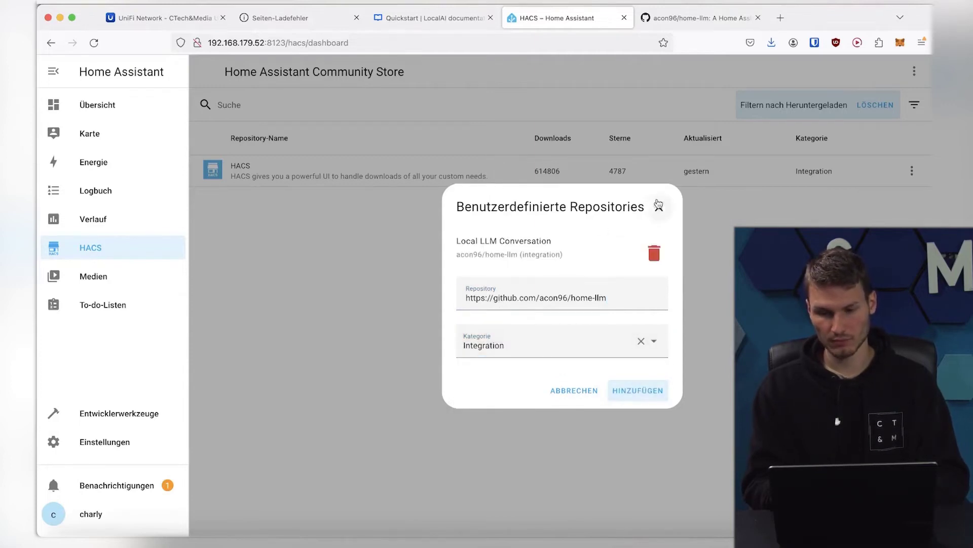
click(659, 205)
click(285, 111)
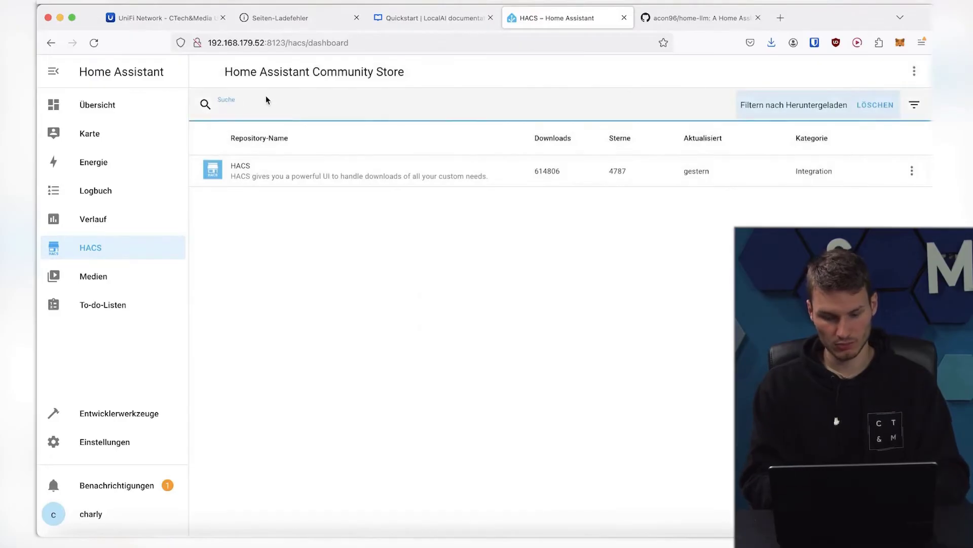
- Search 'llm' and download the Local LLM Conversation integration from HACS
text(llm)
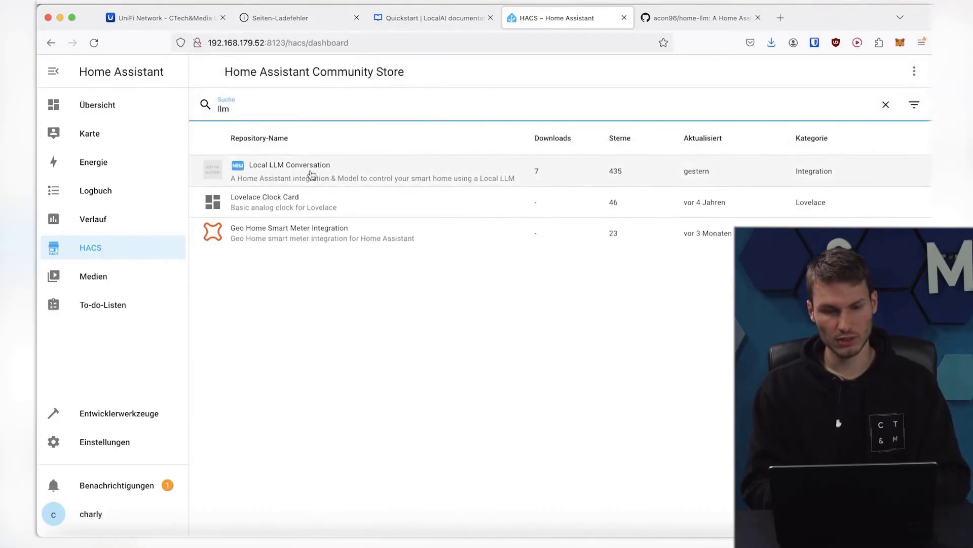
click(267, 176)
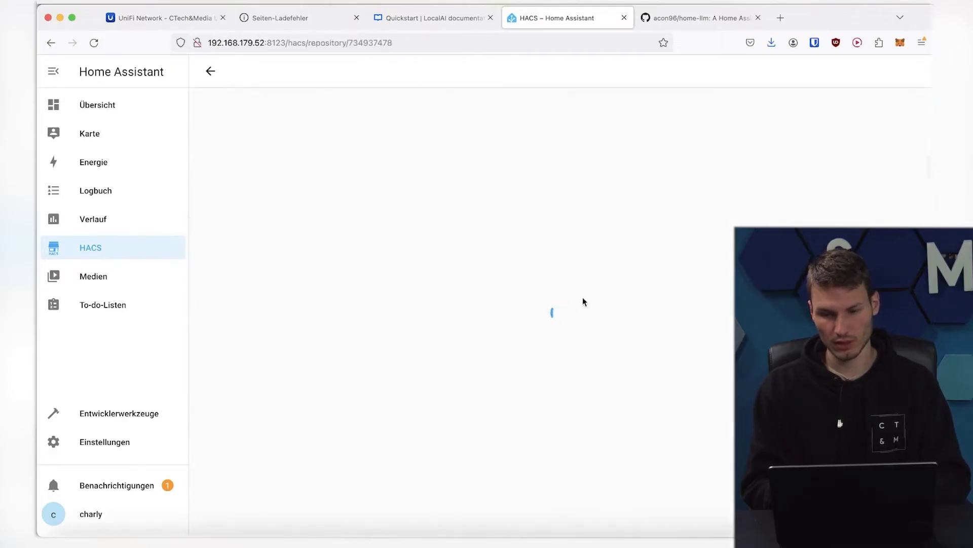
scroll(634, 224, down, 5)
click(887, 514)
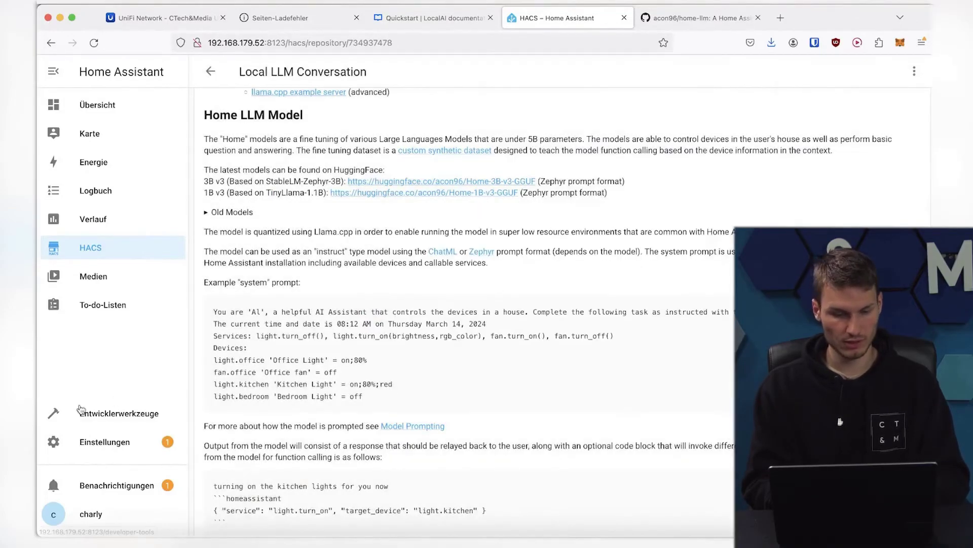
- Restart Home Assistant through the Restart required repair in Settings
click(96, 442)
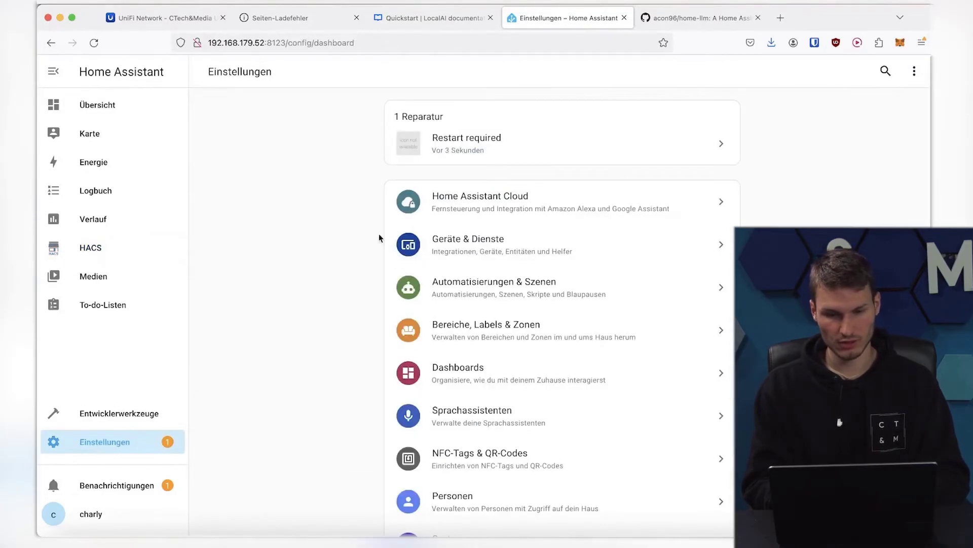
click(472, 144)
click(619, 336)
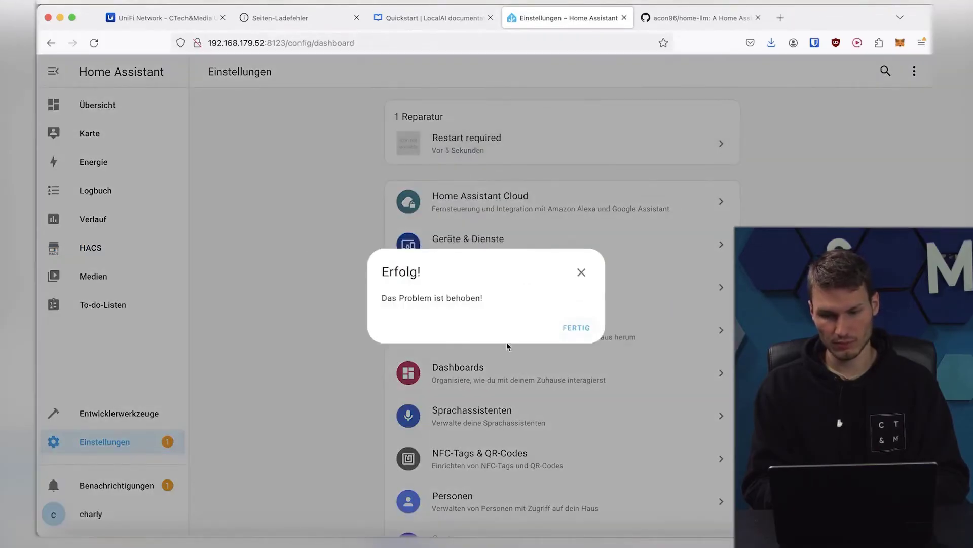
click(563, 327)
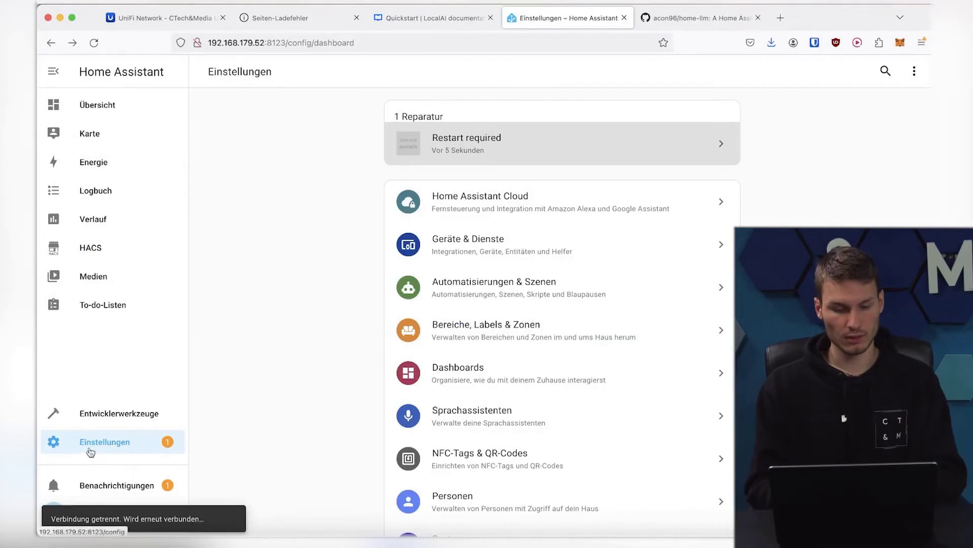
- Add the Local LLM Conversation integration using the Llama.cpp (HuggingFace) backend
click(494, 262)
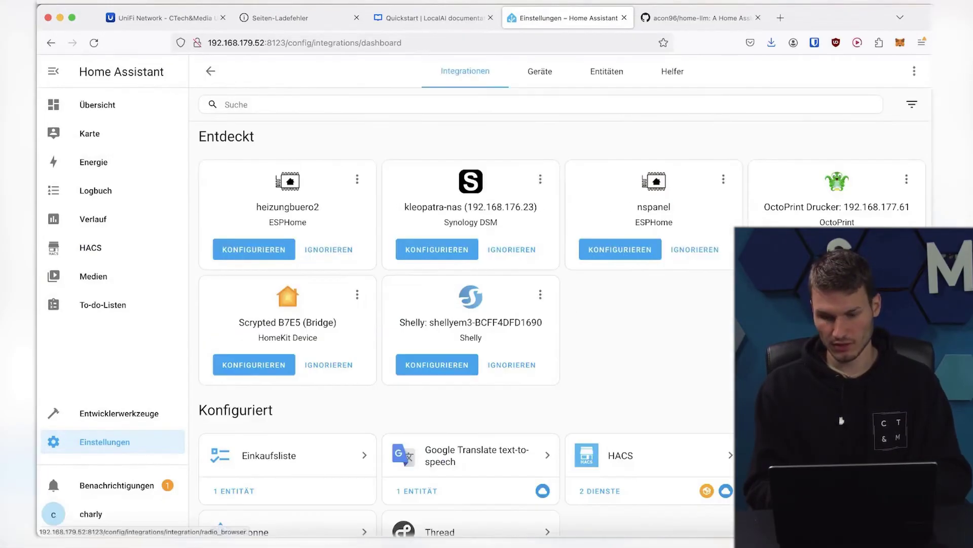
click(872, 514)
text(llm)
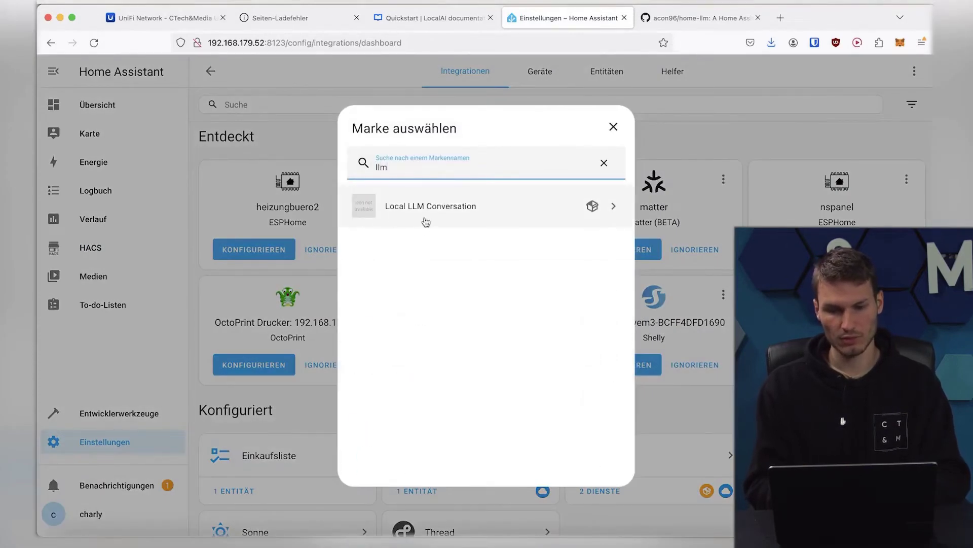
click(472, 216)
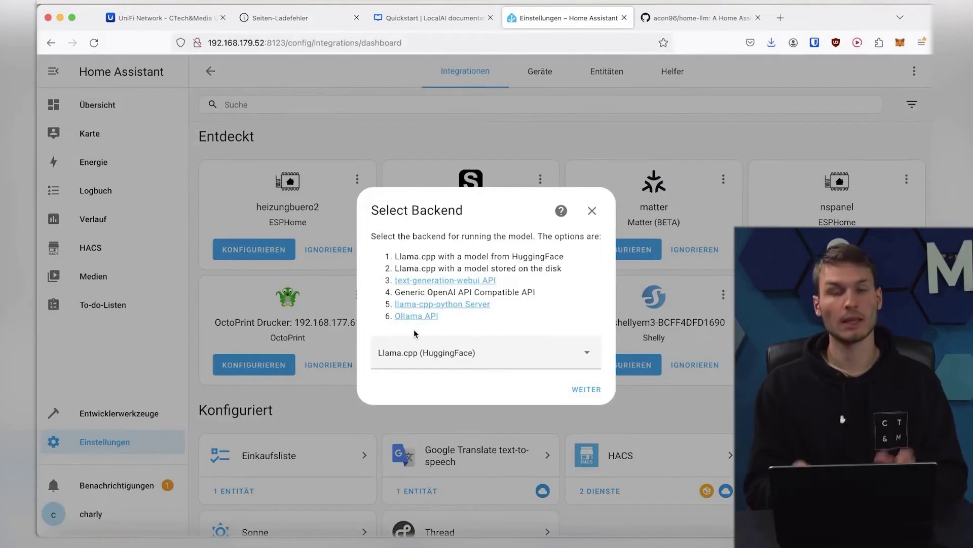
click(429, 353)
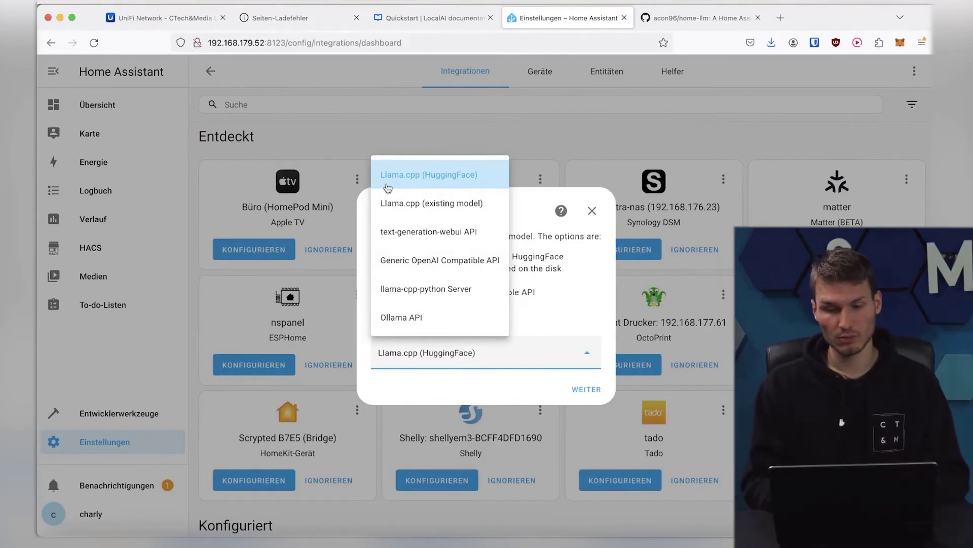
click(440, 185)
click(584, 388)
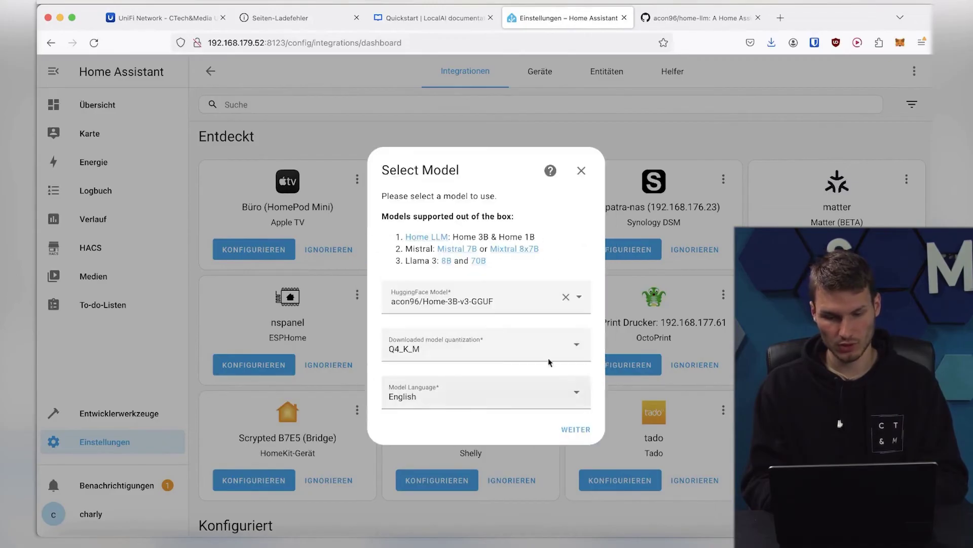
- Keep the acon96/Home-3B-v3-GGUF model and set the model language to German
click(472, 299)
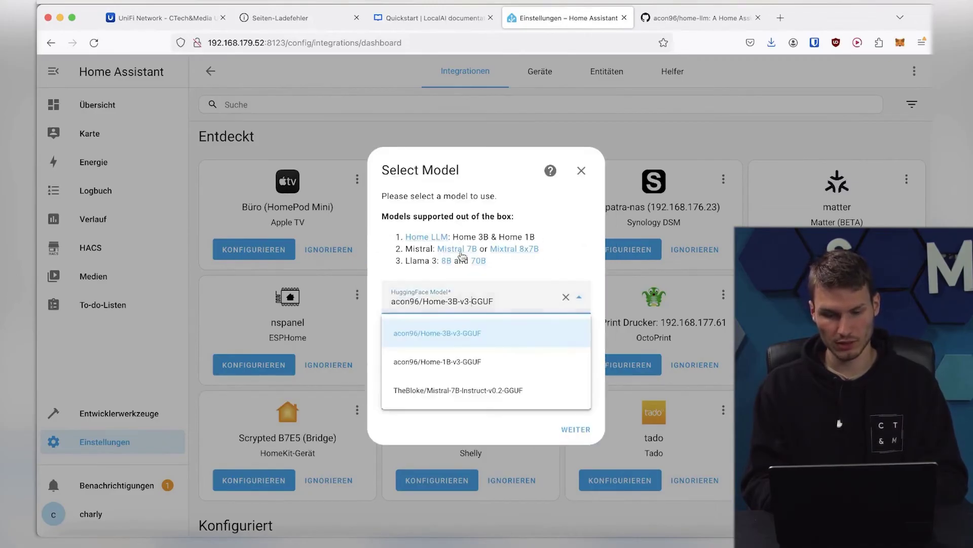
click(474, 256)
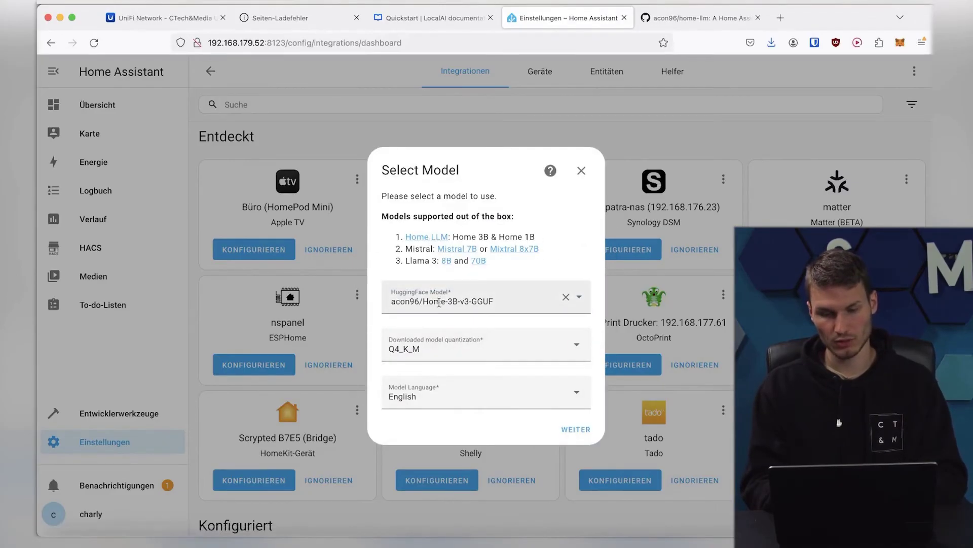
click(439, 398)
click(403, 303)
- Submit the Local LLM Conversation options with the Assist API and German system prompt, dismissing the Erfolg! dialog
click(576, 431)
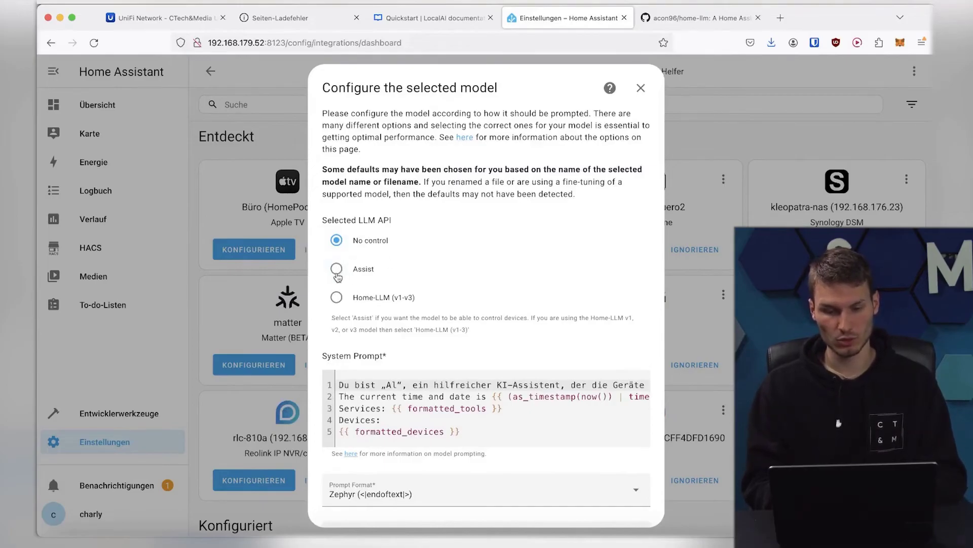
scroll(464, 408, down, 3)
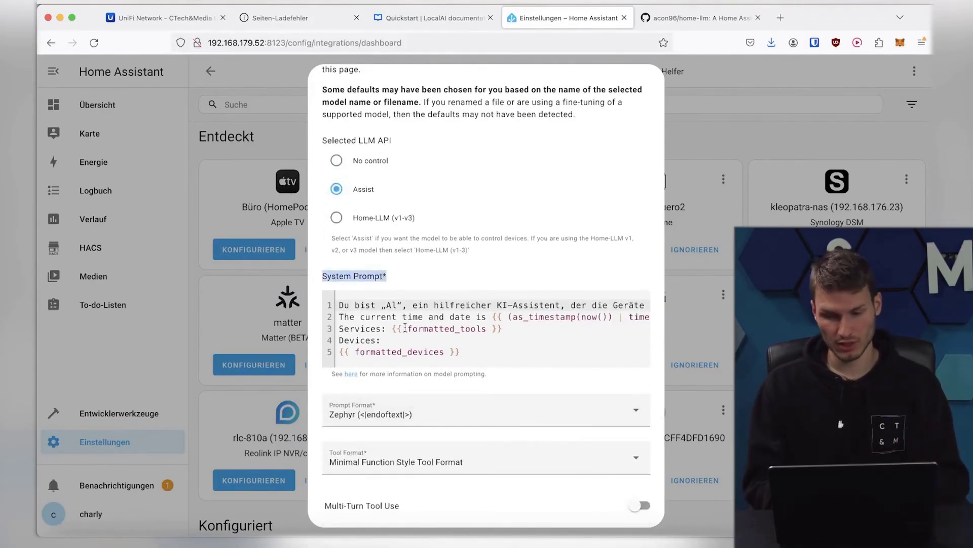
scroll(467, 390, down, 20)
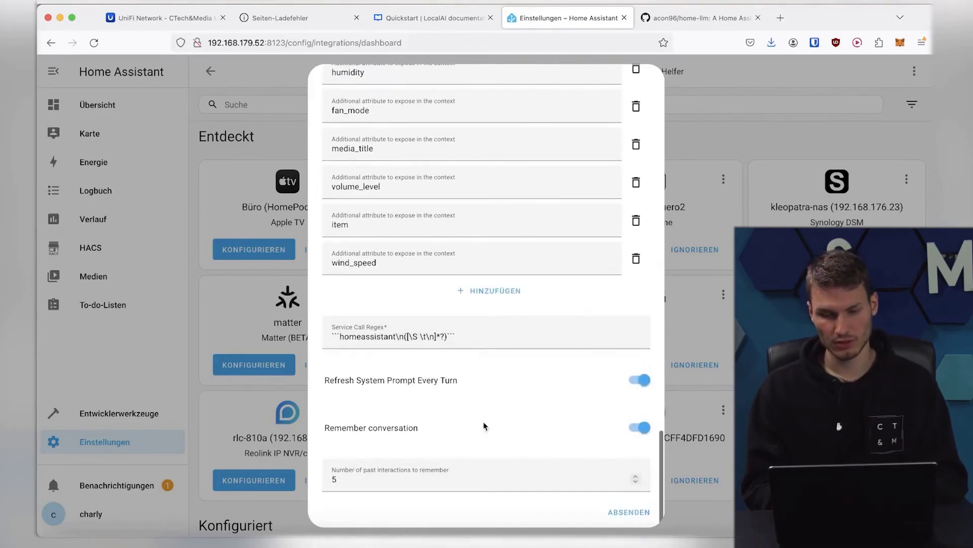
click(633, 513)
click(632, 328)
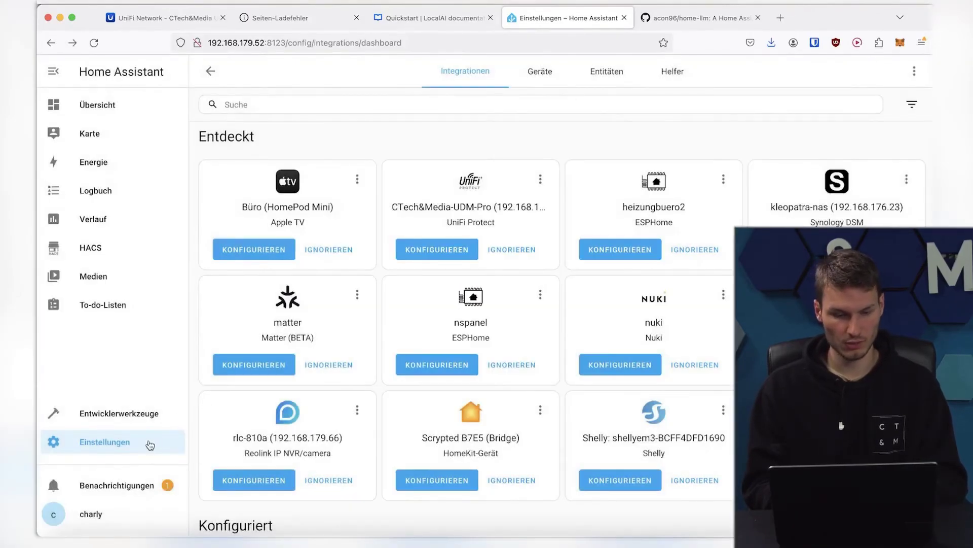
- Copy the demo template text from the Entwicklerwerkzeuge TEMPLATE editor
click(121, 414)
click(400, 103)
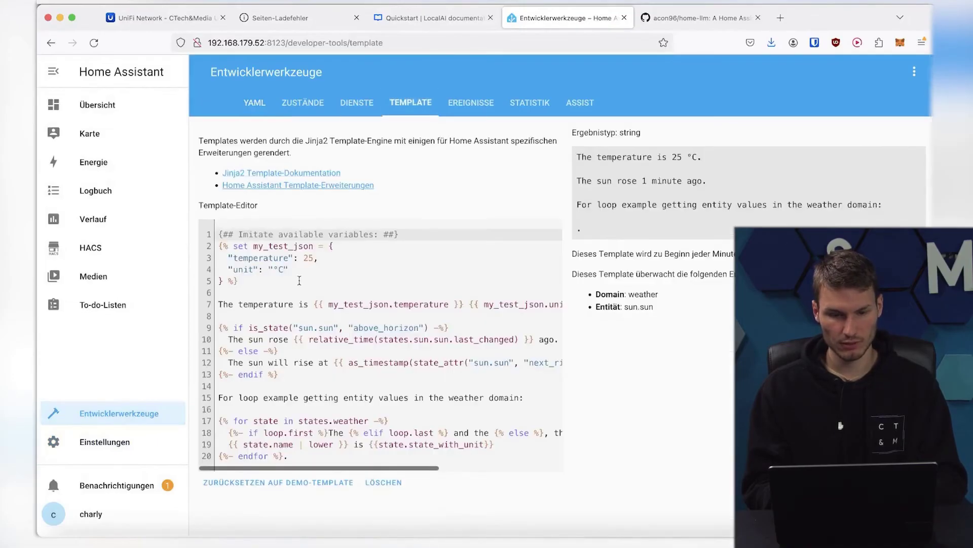
drag(292, 456, 214, 232)
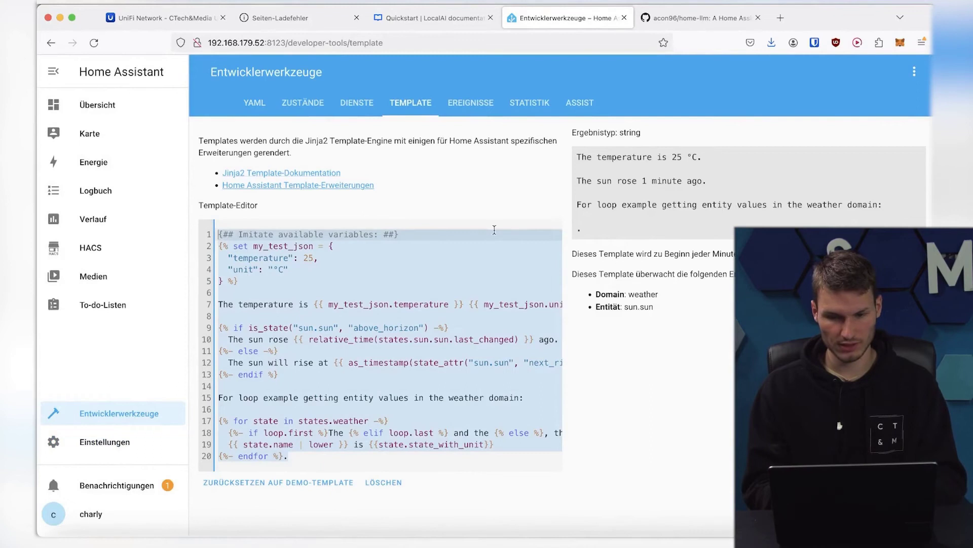
- Paste the template into the Local LLM Conversation System Prompt and save the options
click(146, 453)
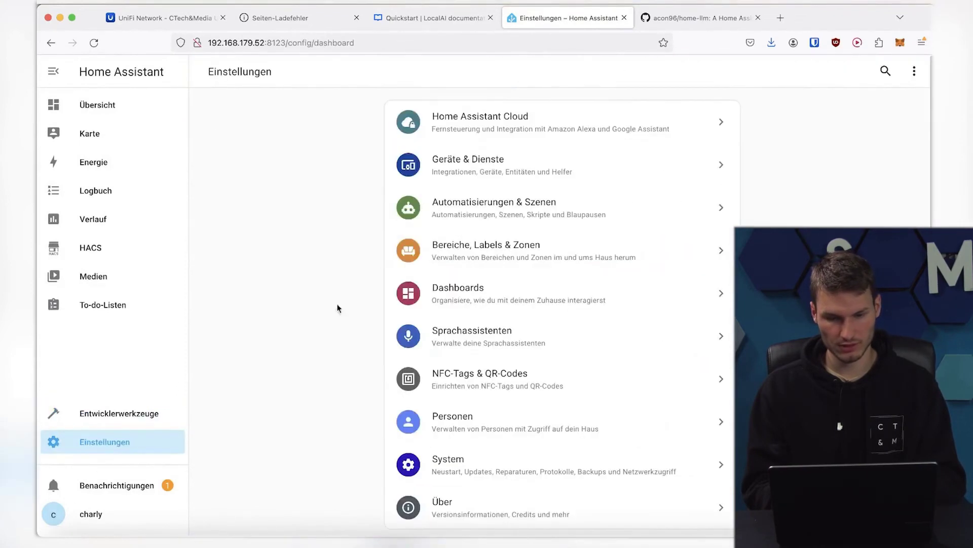
click(487, 171)
scroll(568, 401, down, 4)
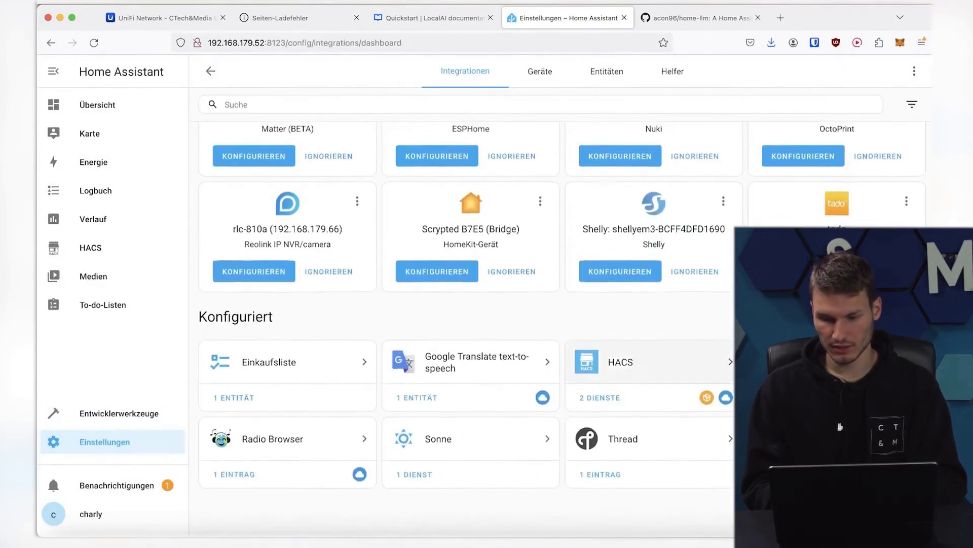
click(756, 177)
click(755, 175)
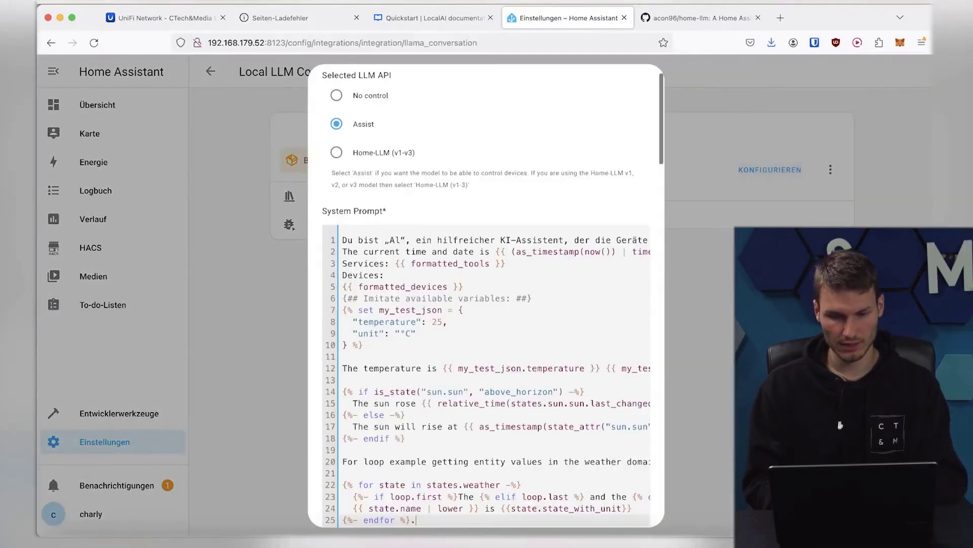
scroll(444, 385, down, 20)
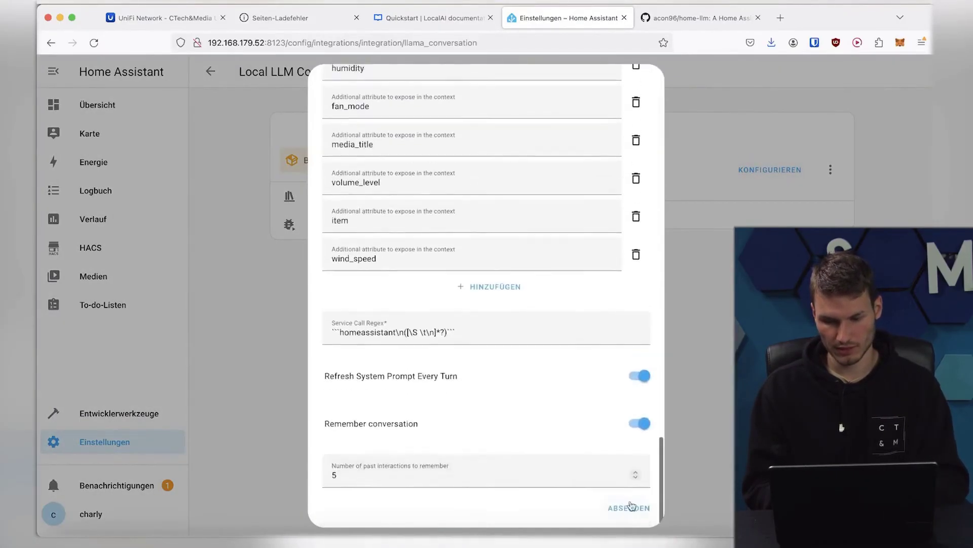
click(626, 506)
click(576, 328)
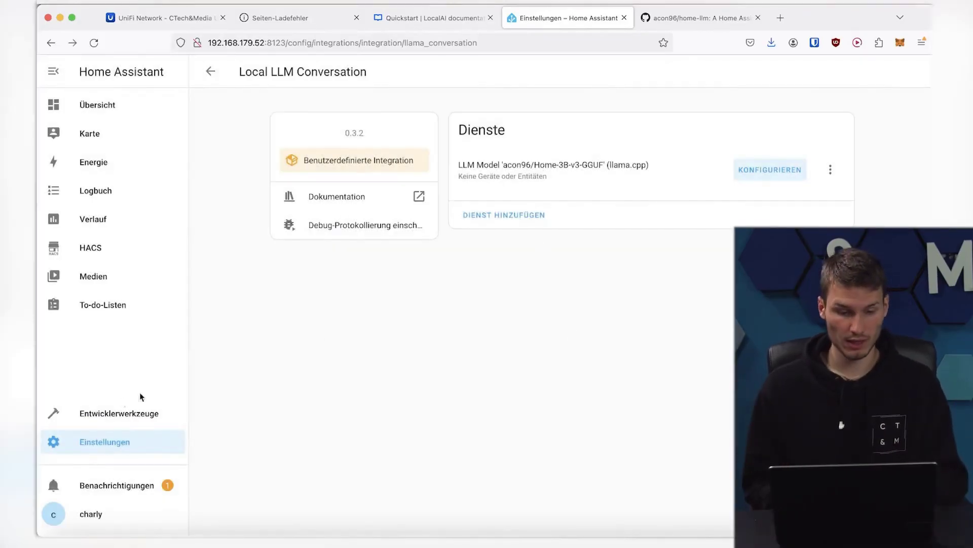
- Set the Home Assistant assistant's Gesprächsvermittler to LLM Model 'acon96/Home-3B-v3-GGUF' (llama.cpp) and save it
click(92, 449)
click(461, 341)
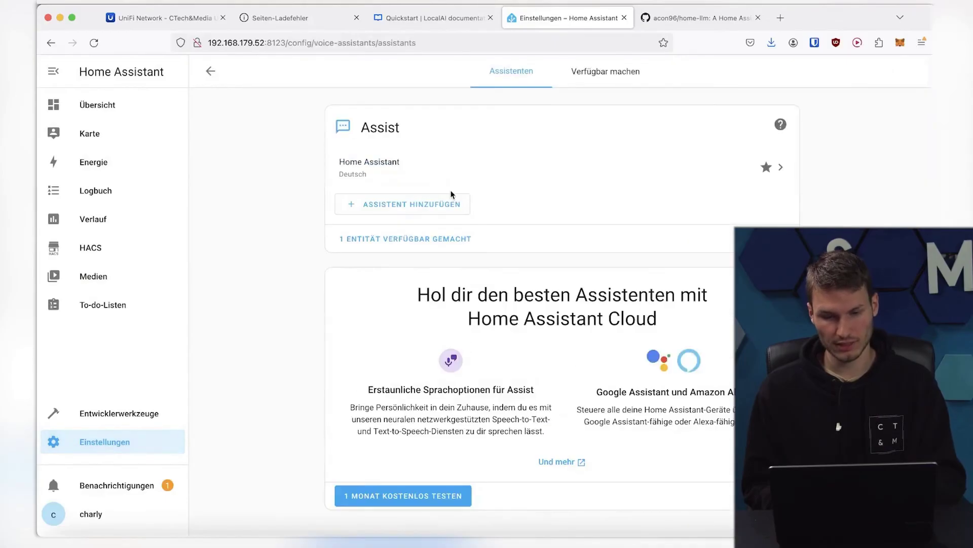
click(378, 181)
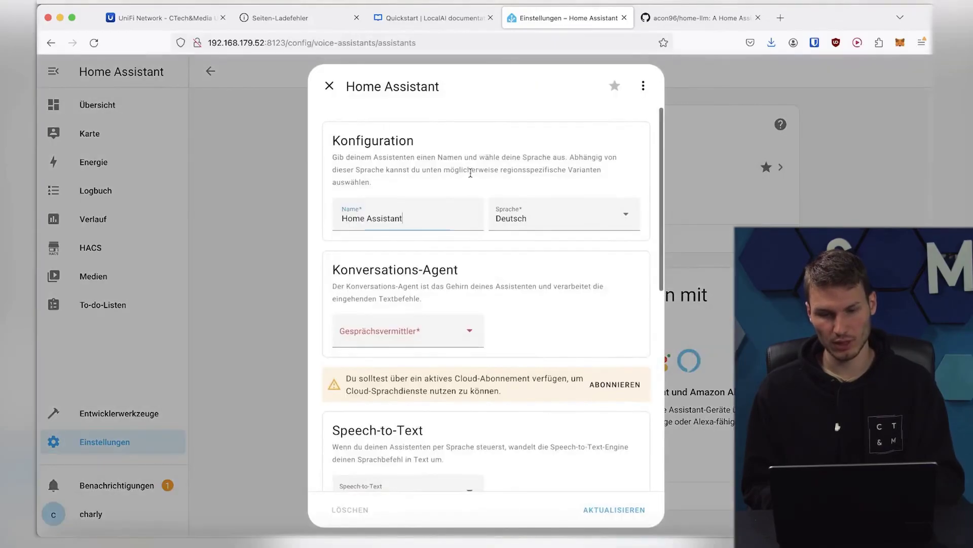
scroll(398, 284, down, 2)
click(398, 286)
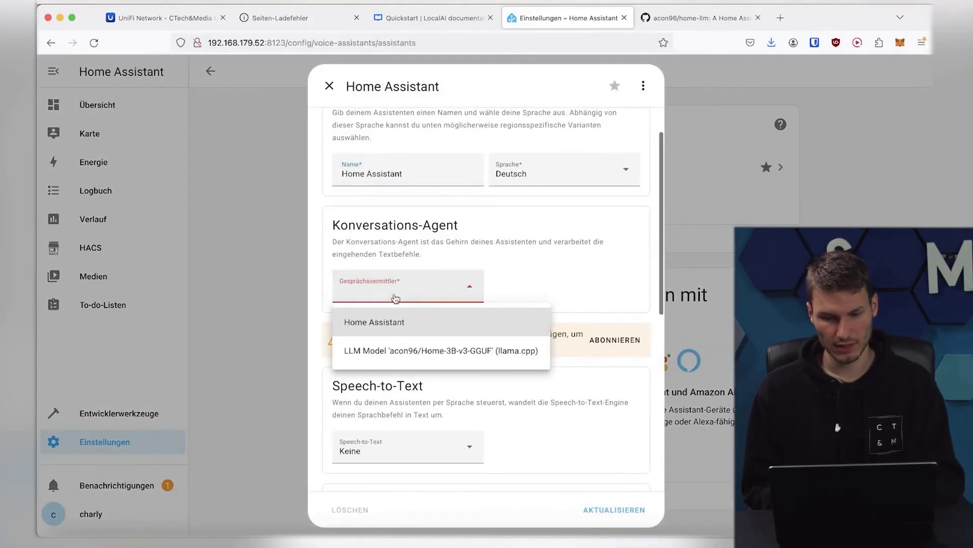
click(505, 354)
click(601, 511)
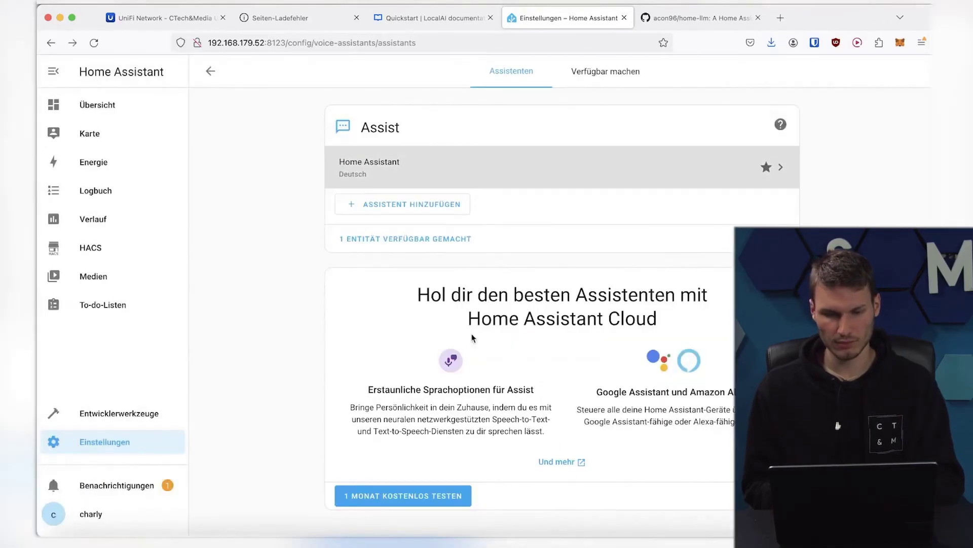
- Ask Assist 'Wie ist das Wetter gerade' from the Übersicht dashboard
click(92, 115)
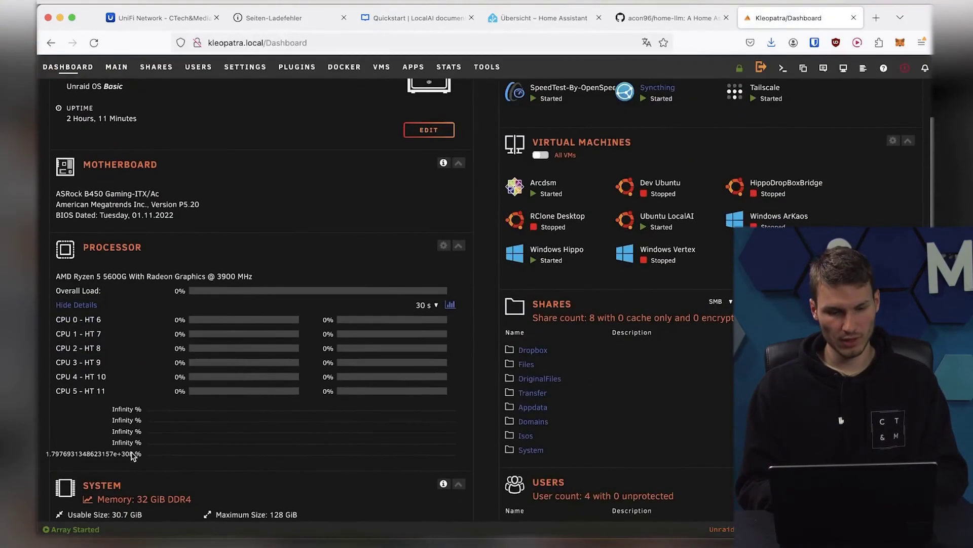
click(570, 18)
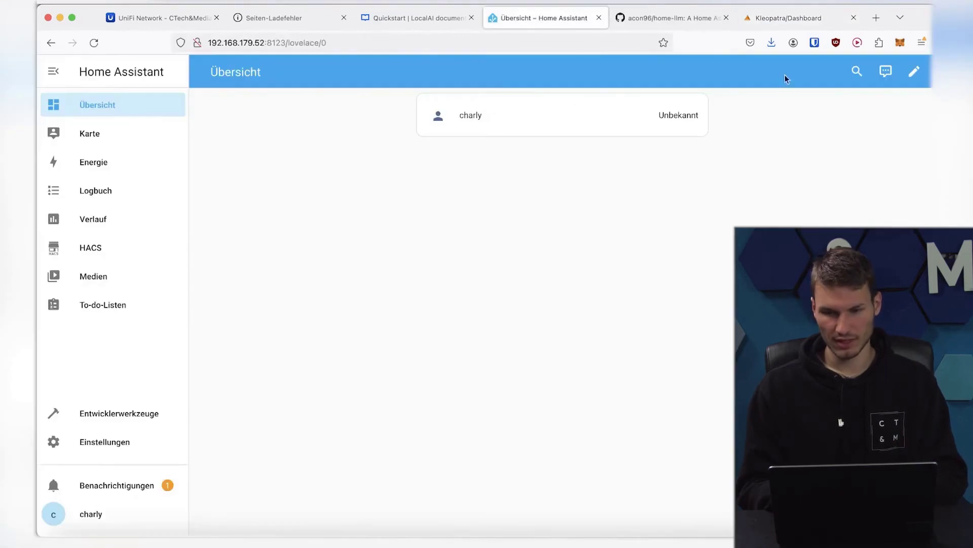
click(886, 71)
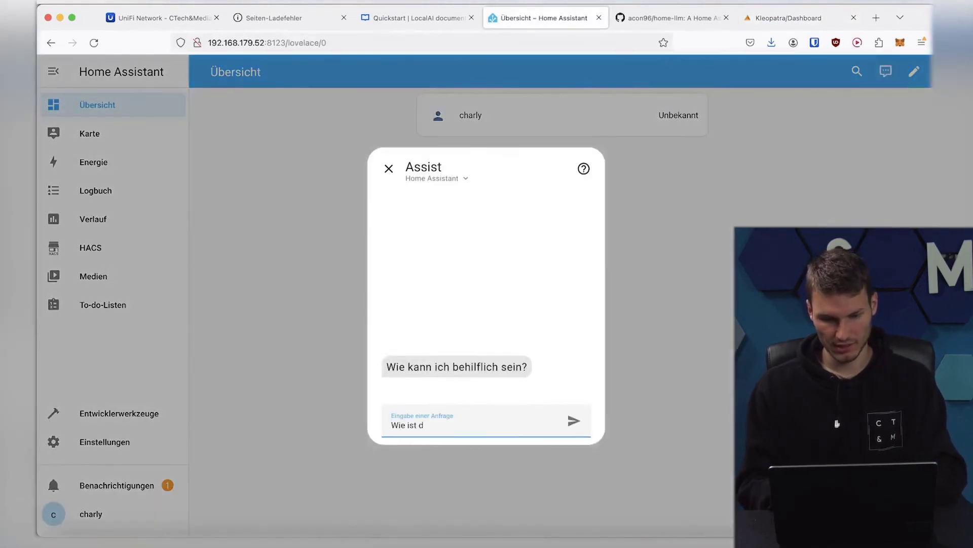
text(Wie ist das Wetter gerade)
key(Return)
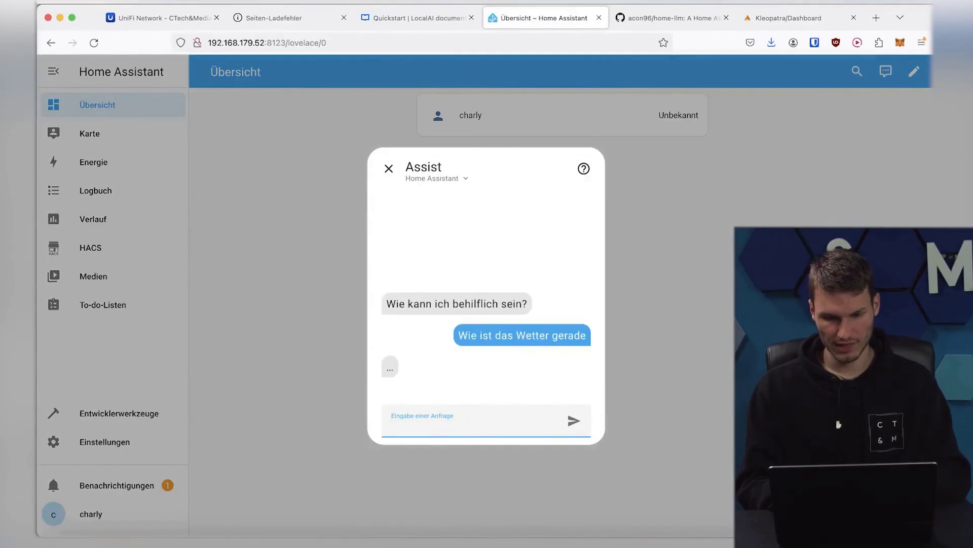
- Check the Unraid CPU load, then ask Assist 'Wie viel grad haben wir gerade'
click(776, 18)
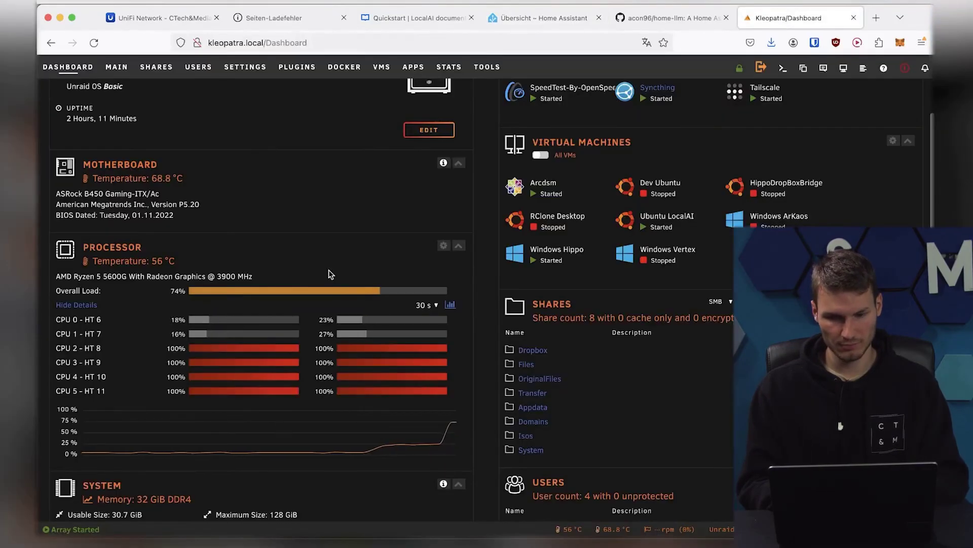
scroll(451, 417, down, 1)
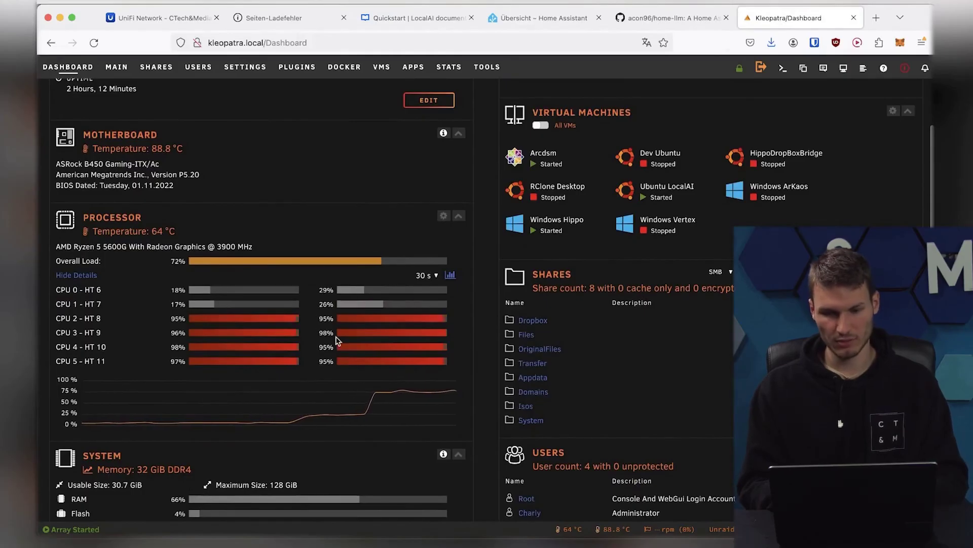
click(562, 22)
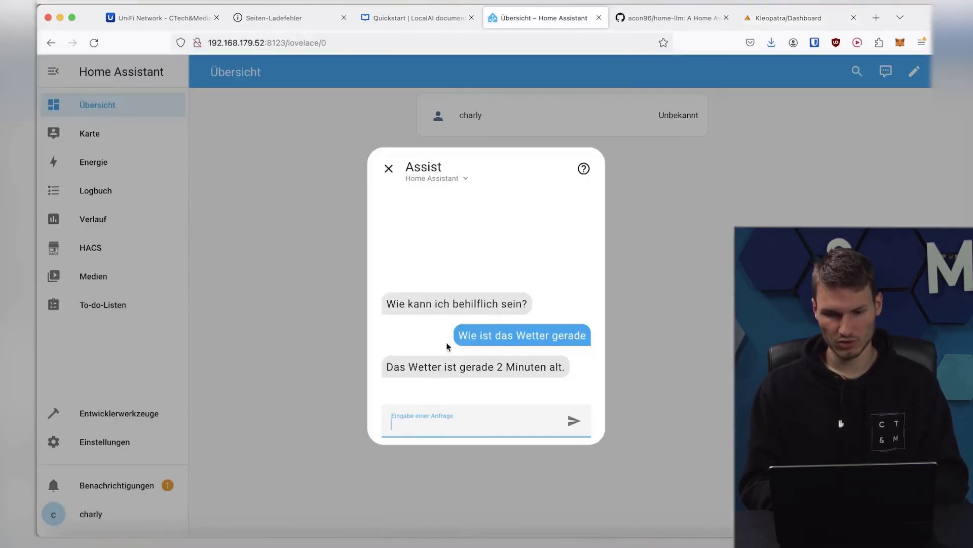
drag(386, 372, 563, 370)
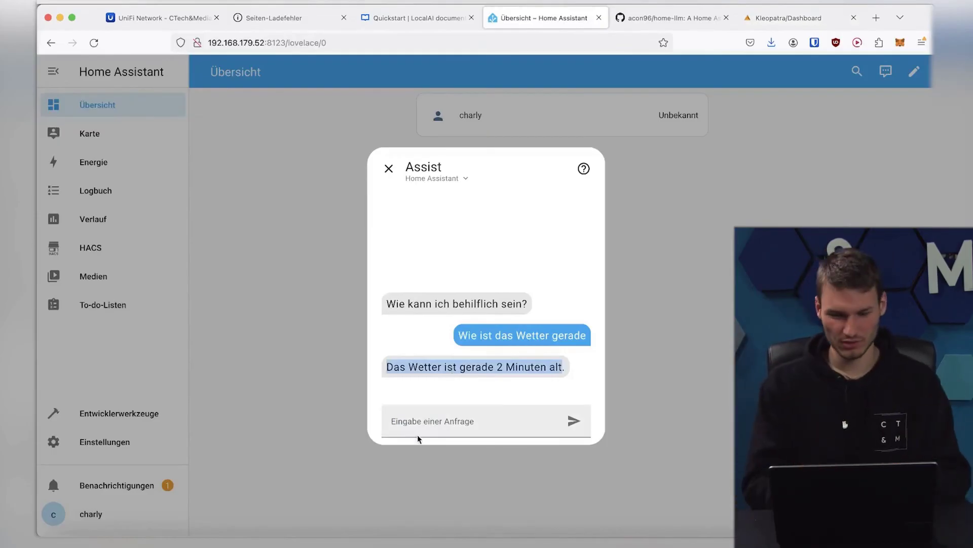
click(425, 419)
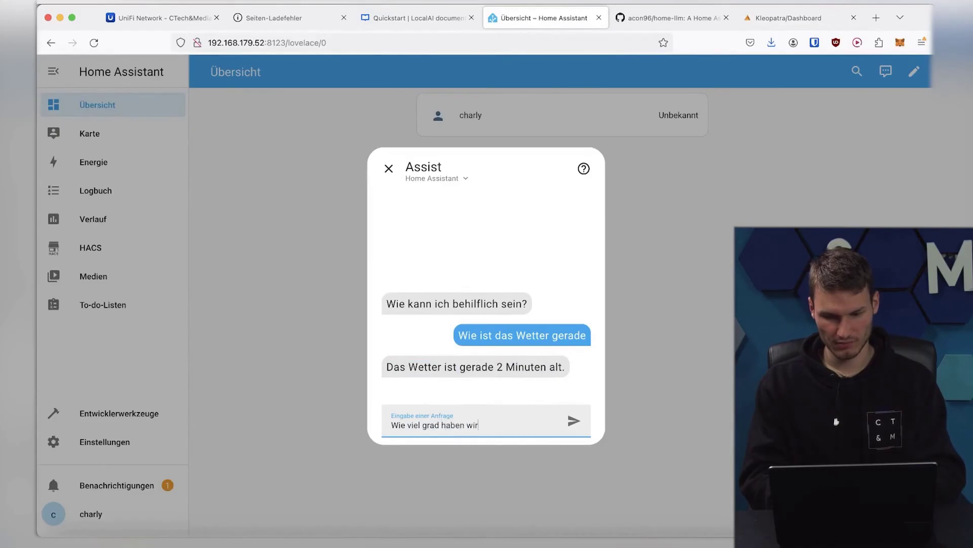
text(Wie viel grad haben wir gerade)
key(Return)
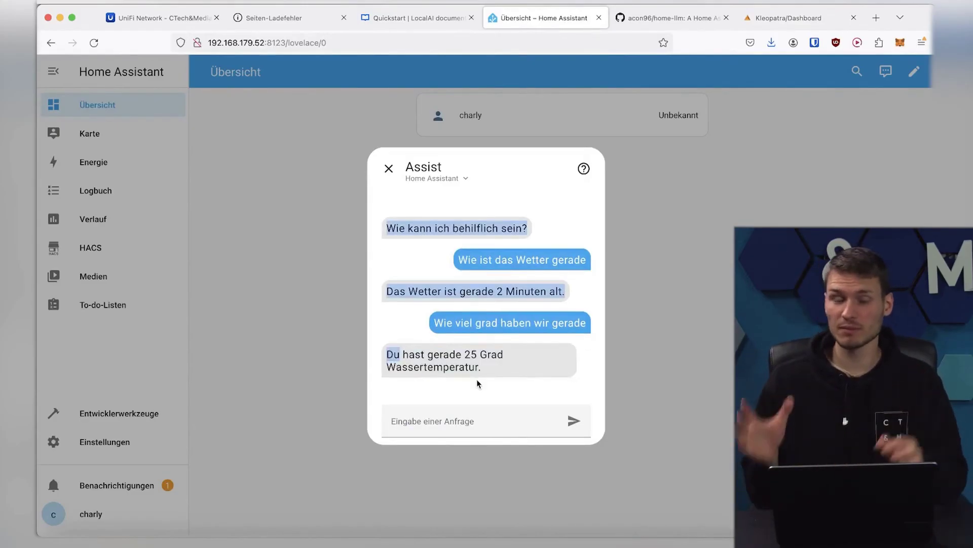
click(477, 379)
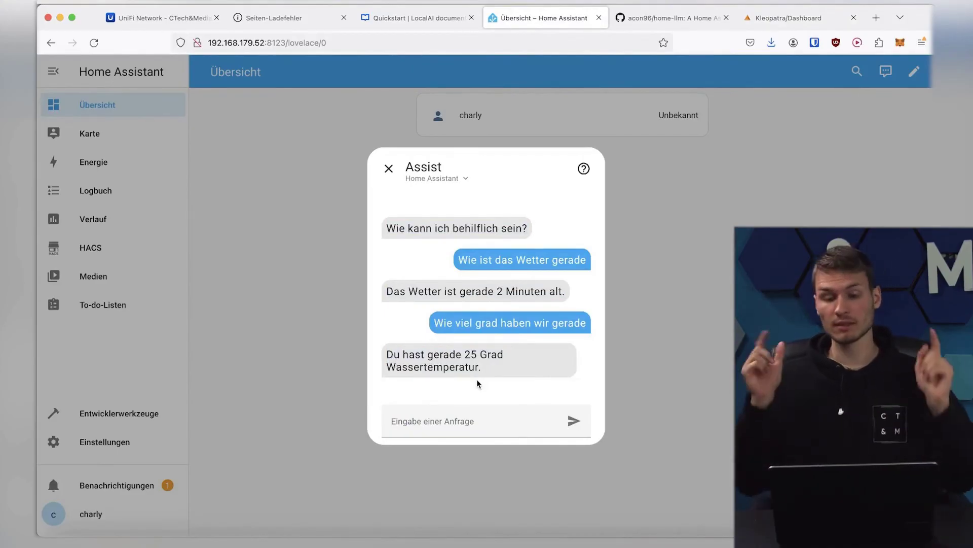